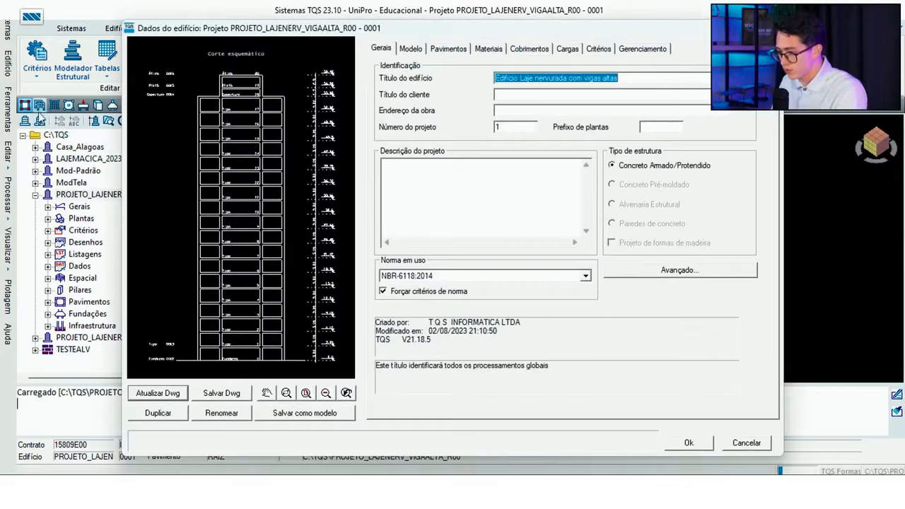
- In the building's wind load data, set basic velocity V0 to 35 m/s from the central 35 isopleth on the map
click(405, 215)
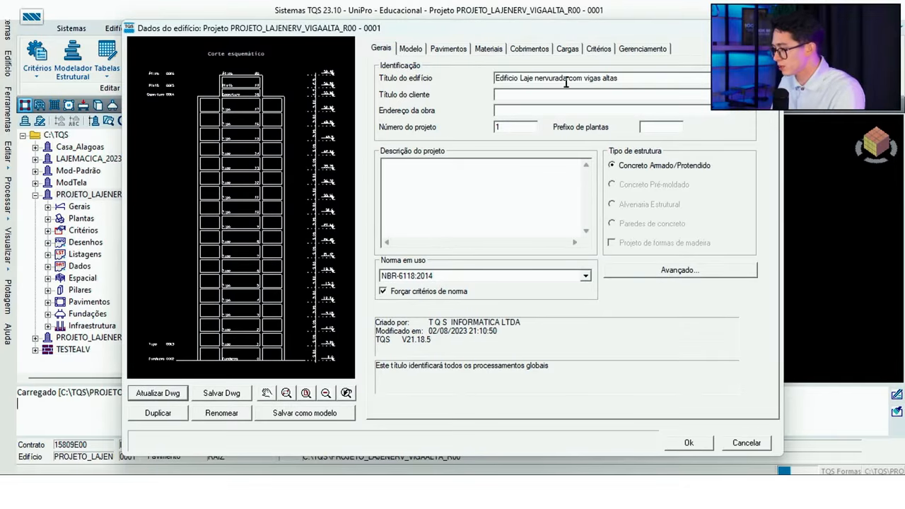
click(567, 48)
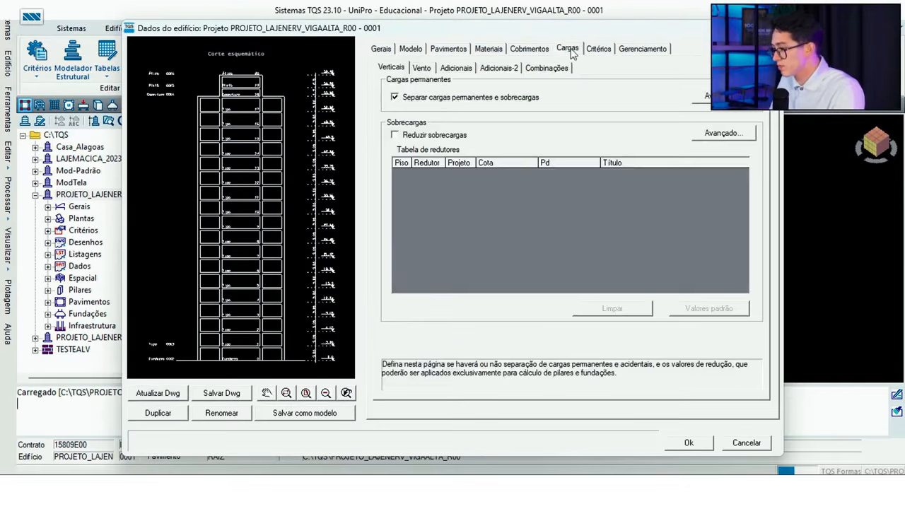
click(423, 68)
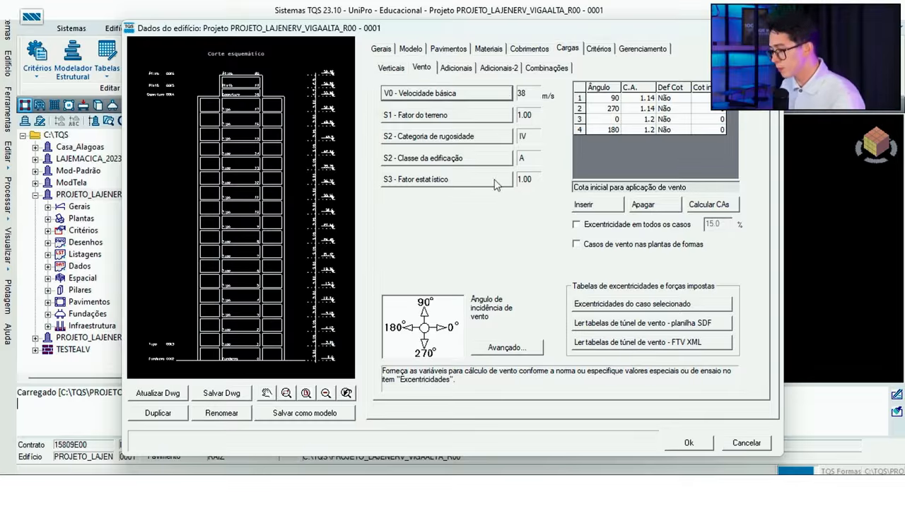
click(446, 92)
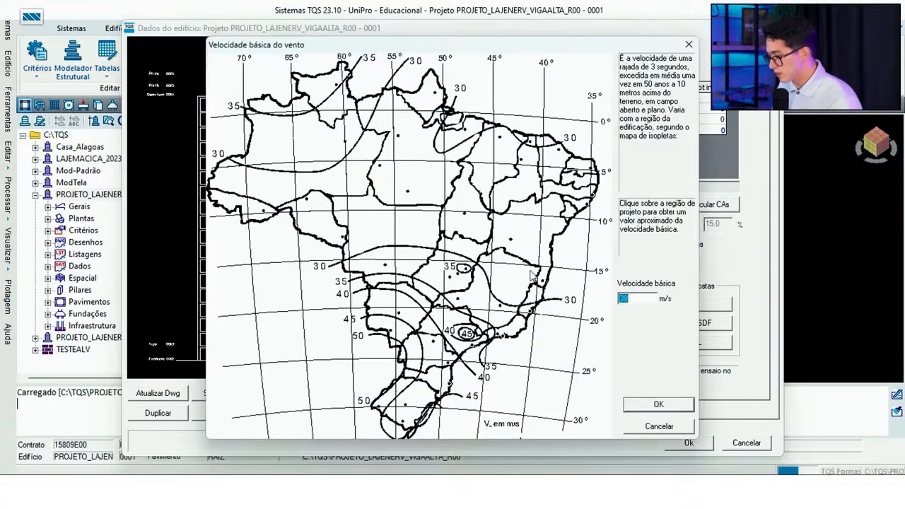
click(564, 158)
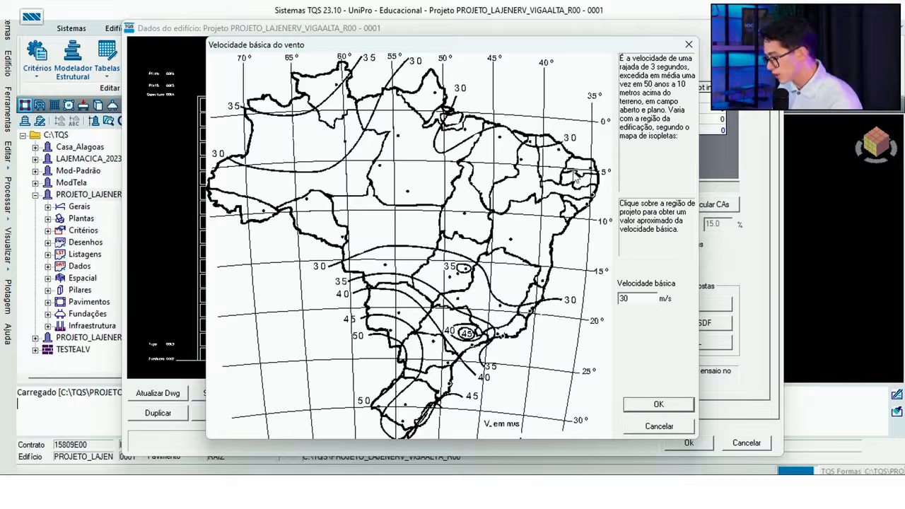
click(595, 173)
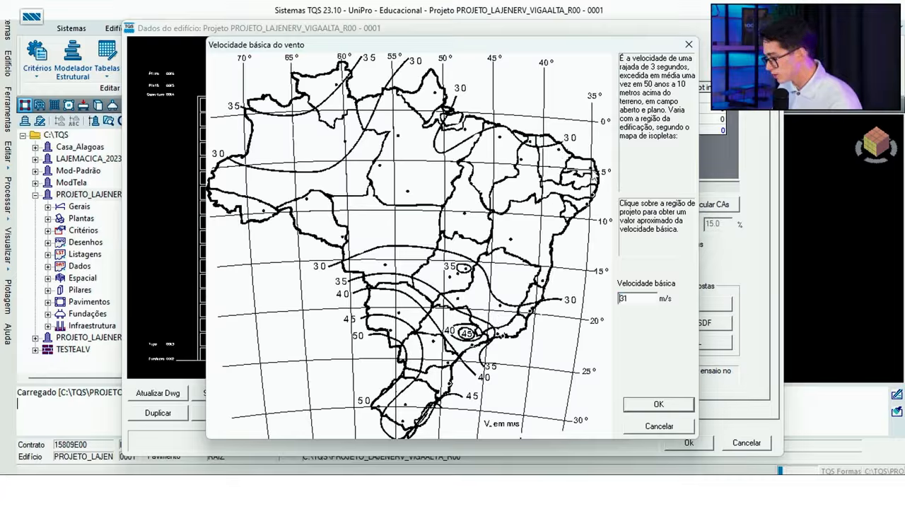
click(592, 194)
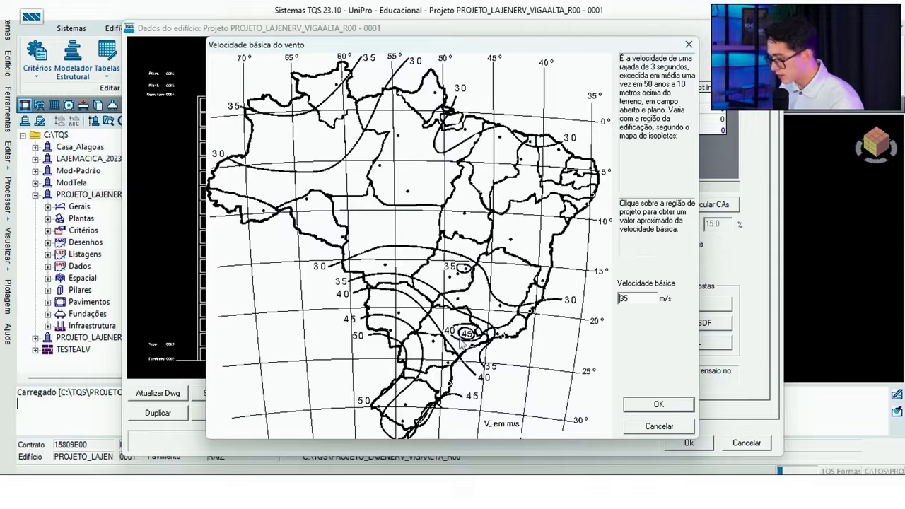
click(500, 311)
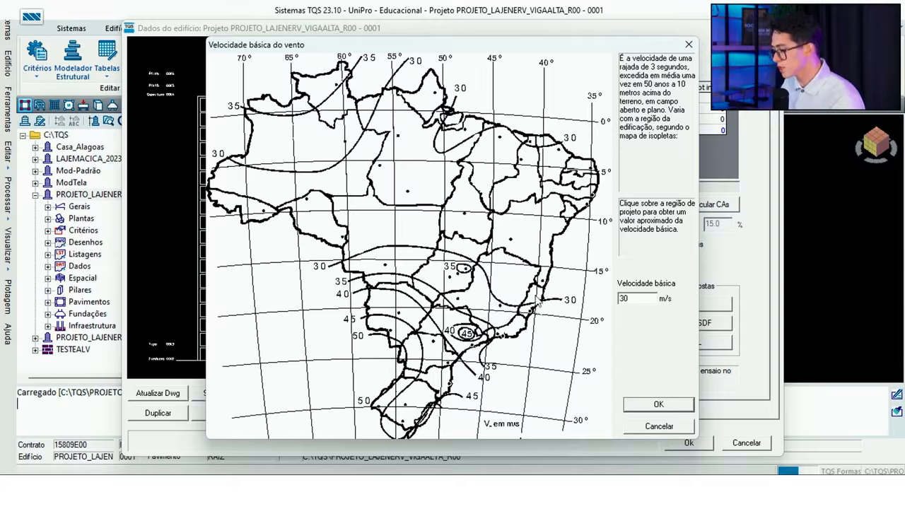
click(466, 274)
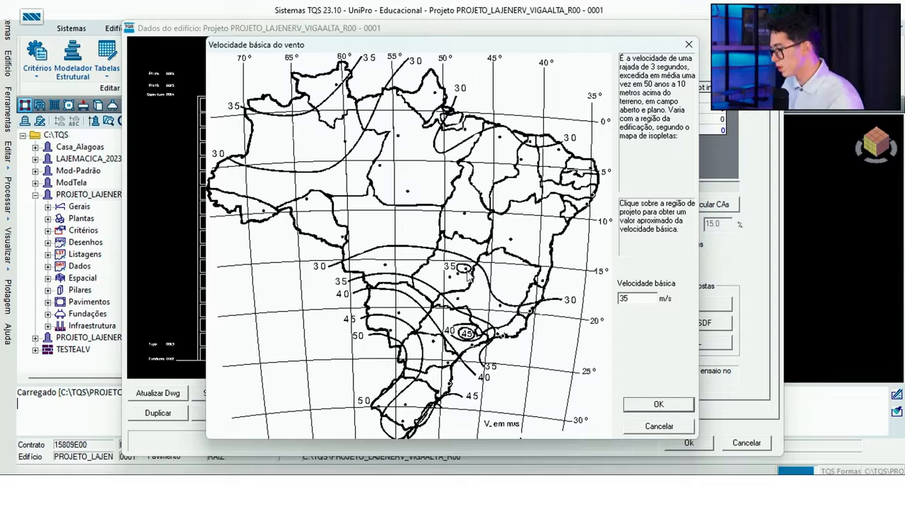
click(658, 405)
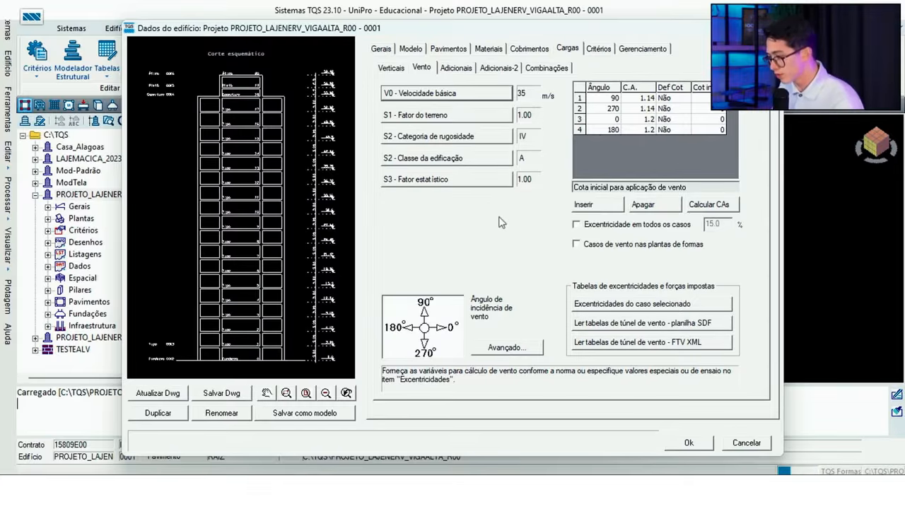
- Review the S1 terrain factor without editing it and confirm S2 roughness category IV
click(435, 116)
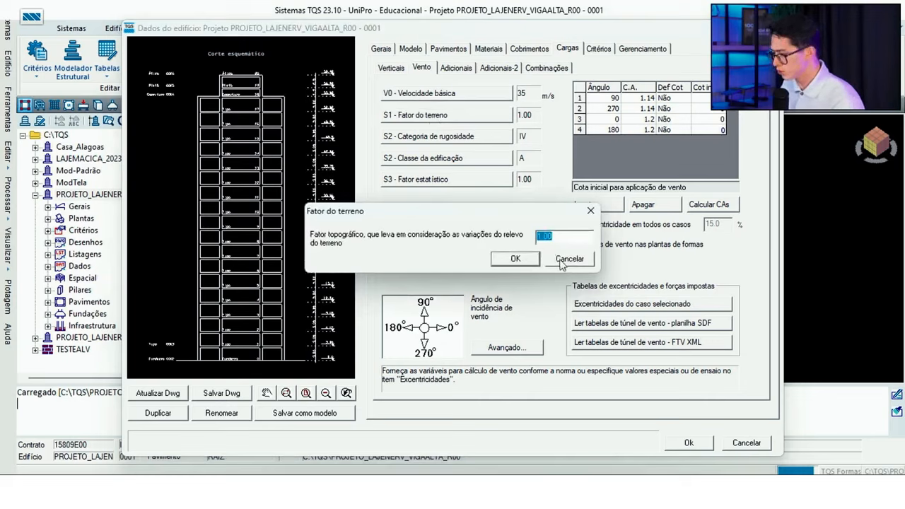
click(562, 261)
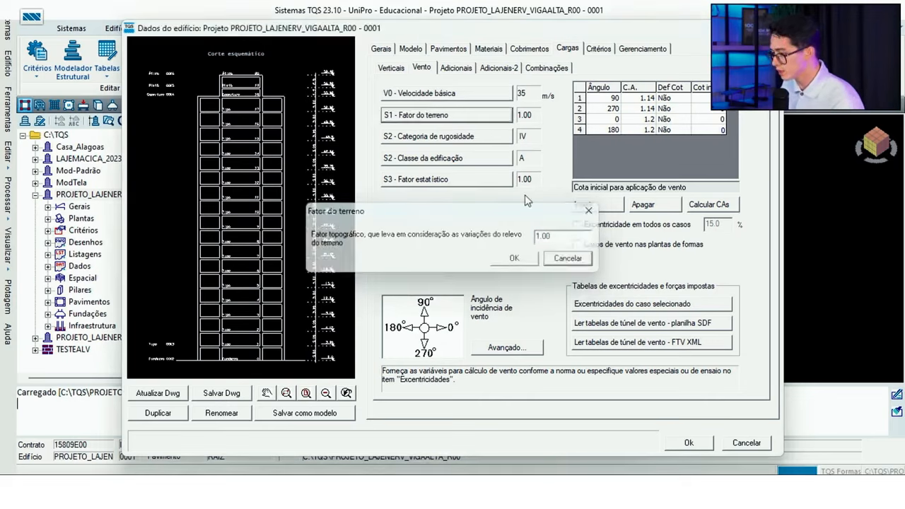
click(442, 137)
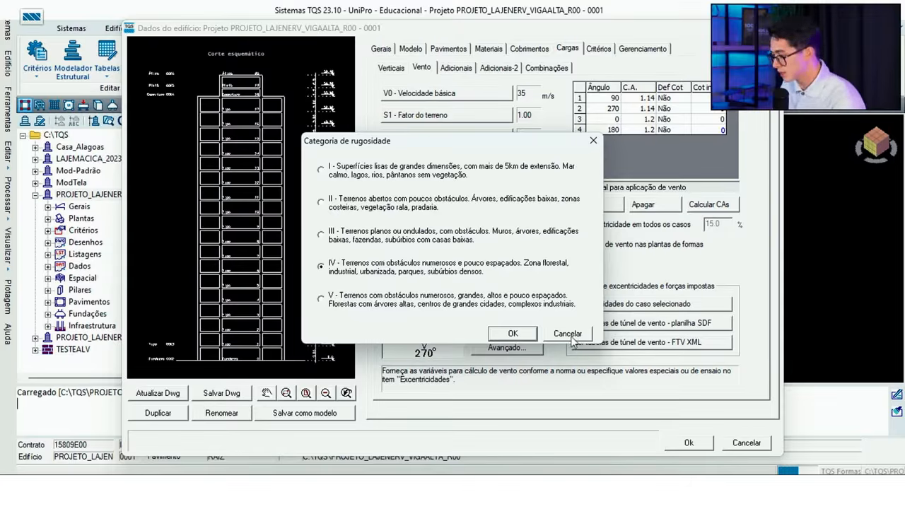
click(513, 333)
- Set the S2 building class to B, largest horizontal or vertical dimension between 20 and 50 m
click(447, 158)
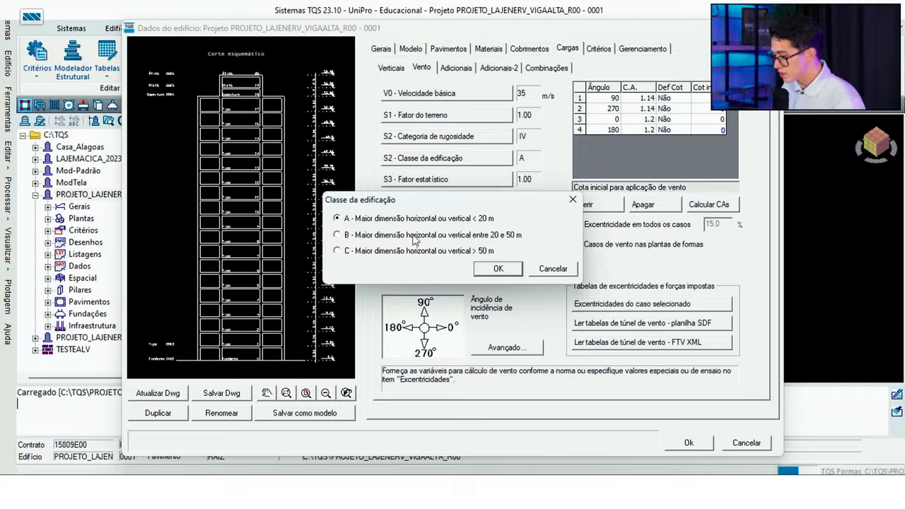
click(385, 240)
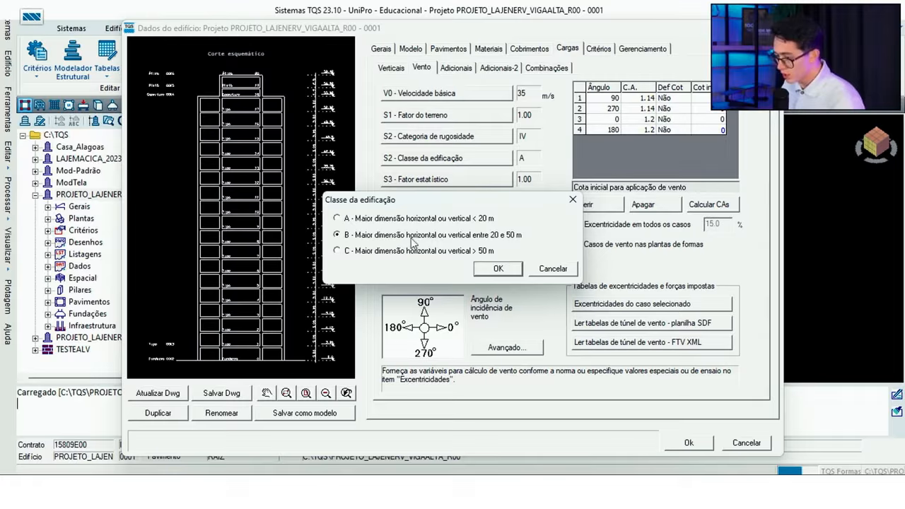
click(497, 270)
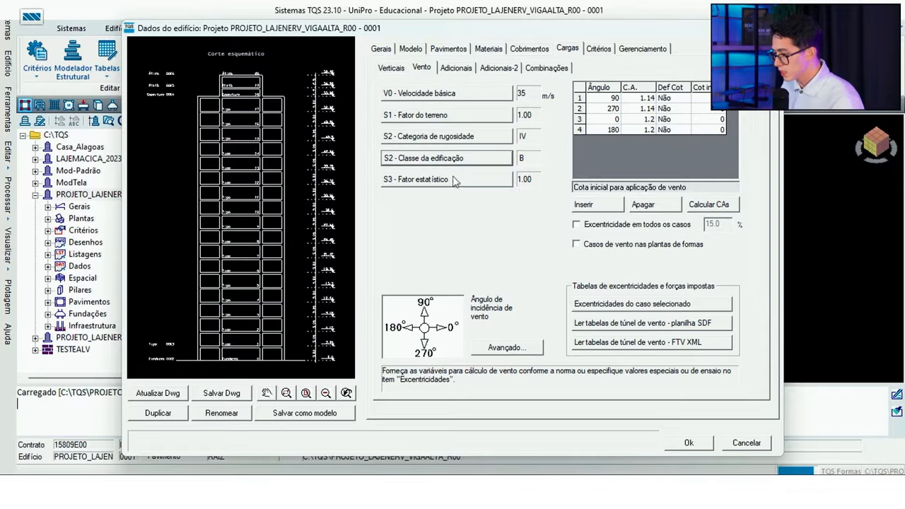
- Confirm the S3 statistical factor as 1.00 for buildings in general and review the alternative factors
click(458, 181)
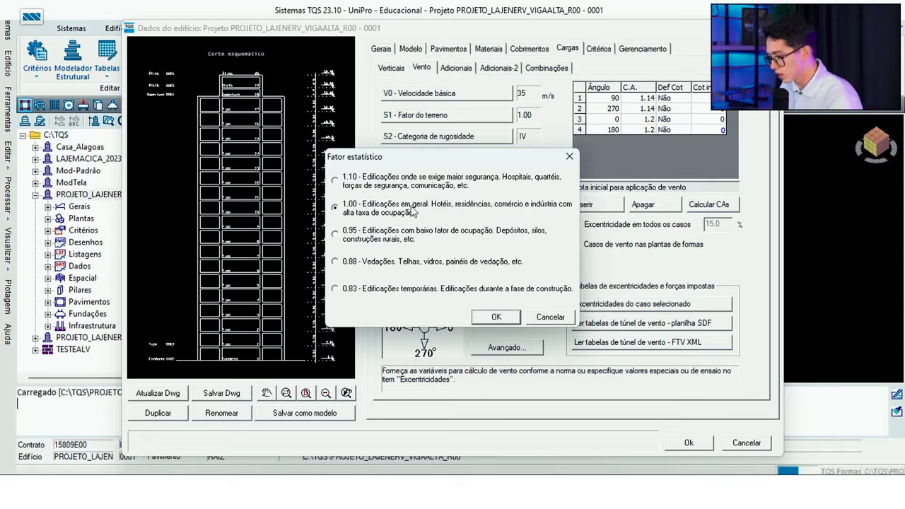
click(515, 316)
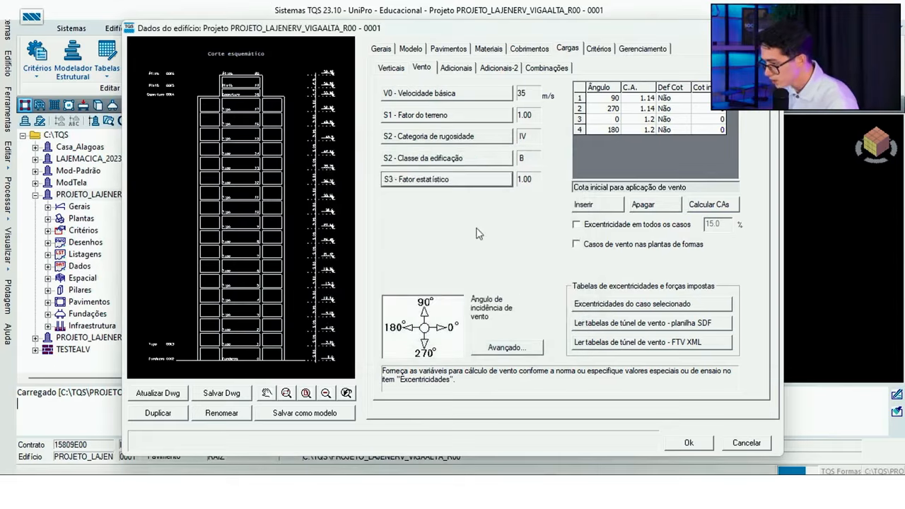
click(453, 181)
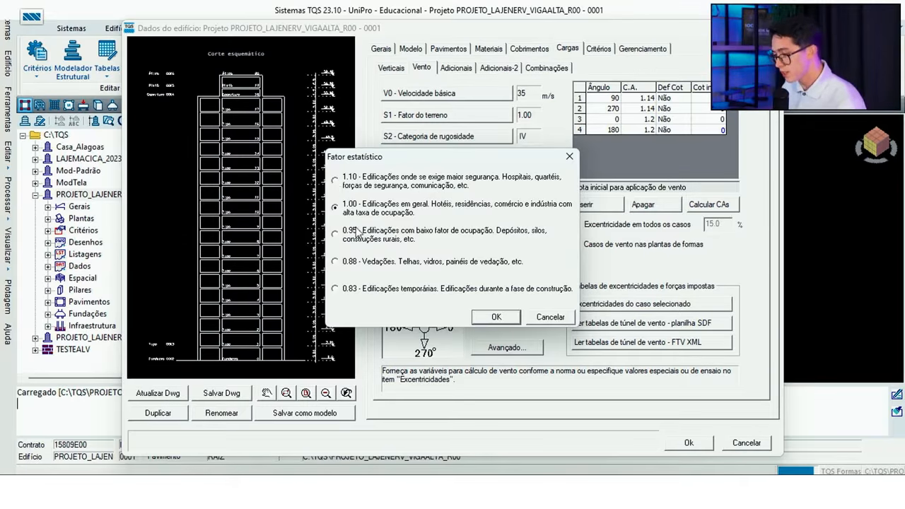
click(570, 156)
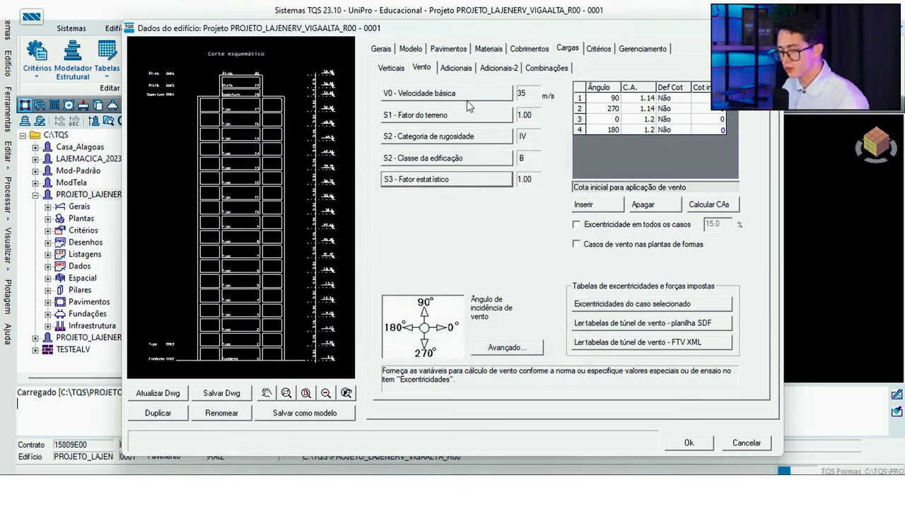
- Open the drag coefficient calculation and compare the charts for low (Baixa) and high (Alta) wind turbulence
click(708, 205)
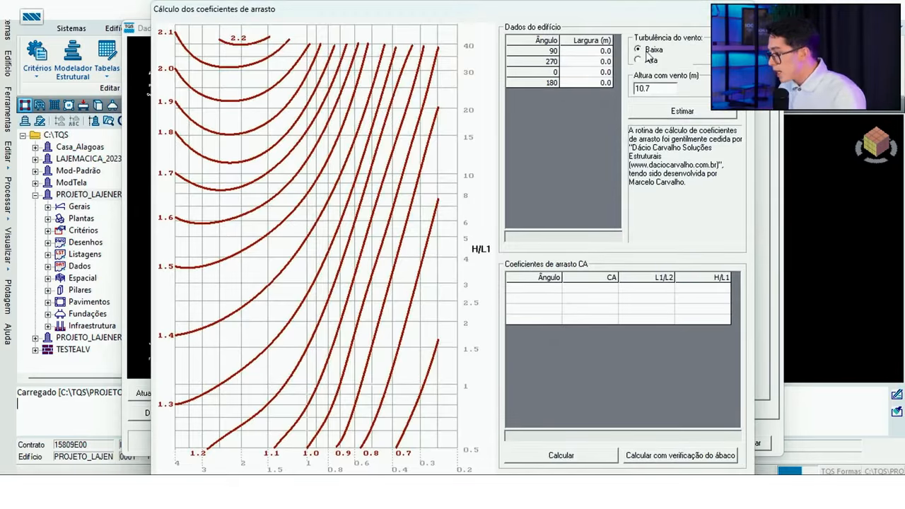
click(648, 60)
click(652, 49)
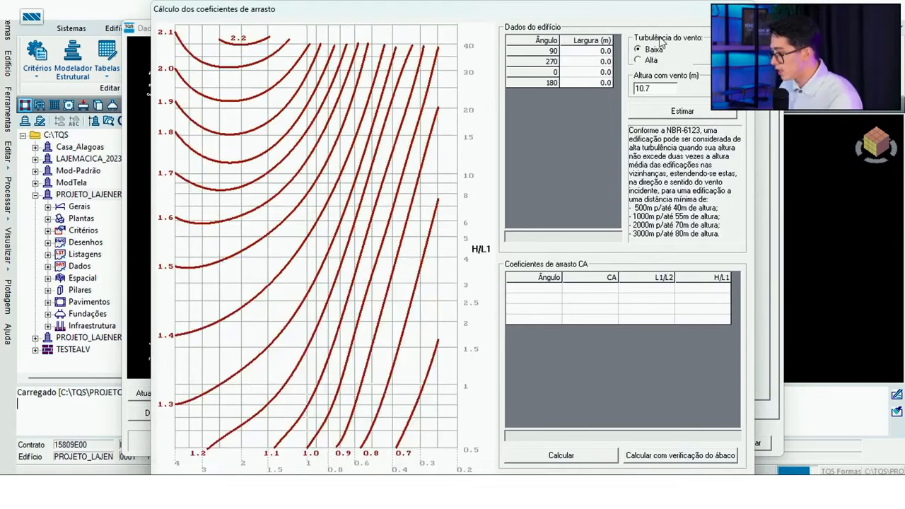
click(650, 60)
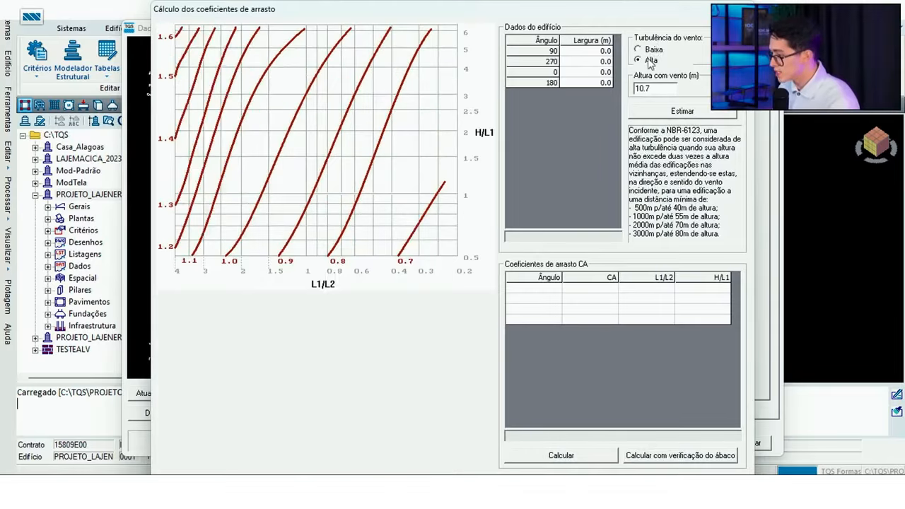
click(650, 51)
click(650, 61)
click(651, 50)
click(649, 61)
click(651, 50)
click(649, 61)
click(647, 51)
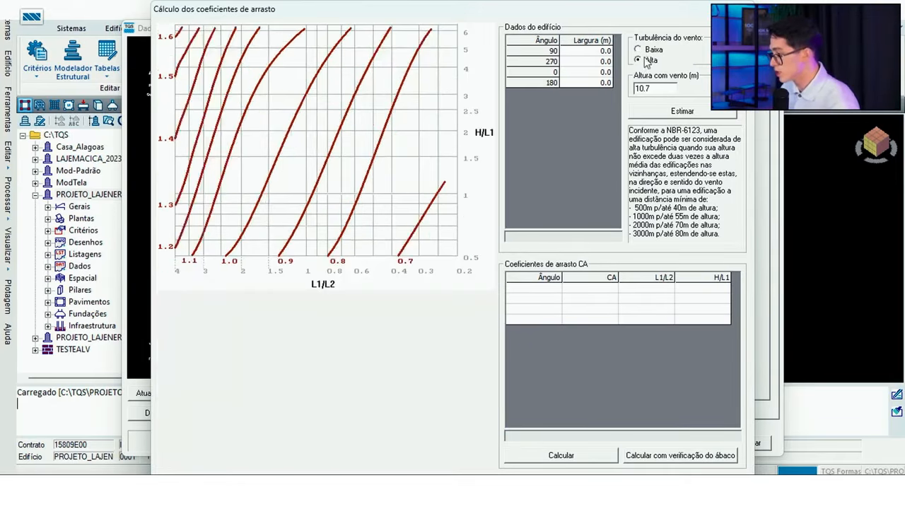
click(649, 63)
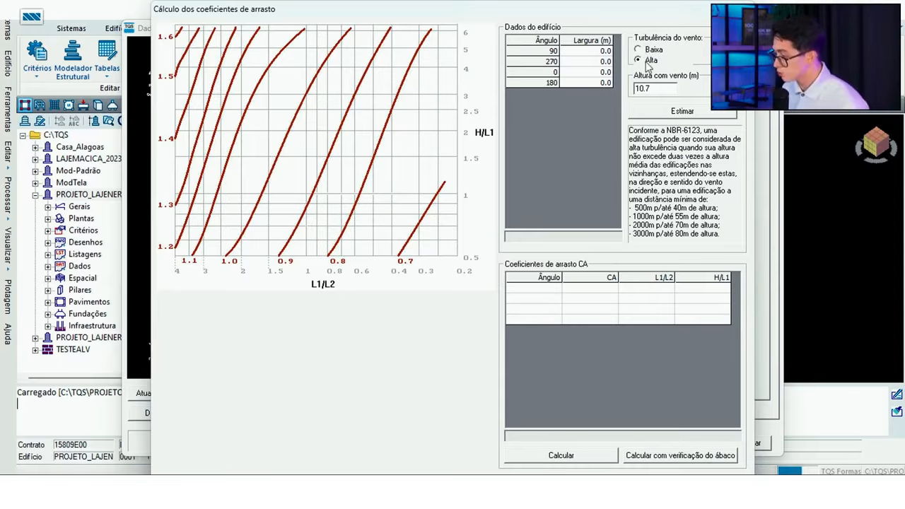
click(645, 51)
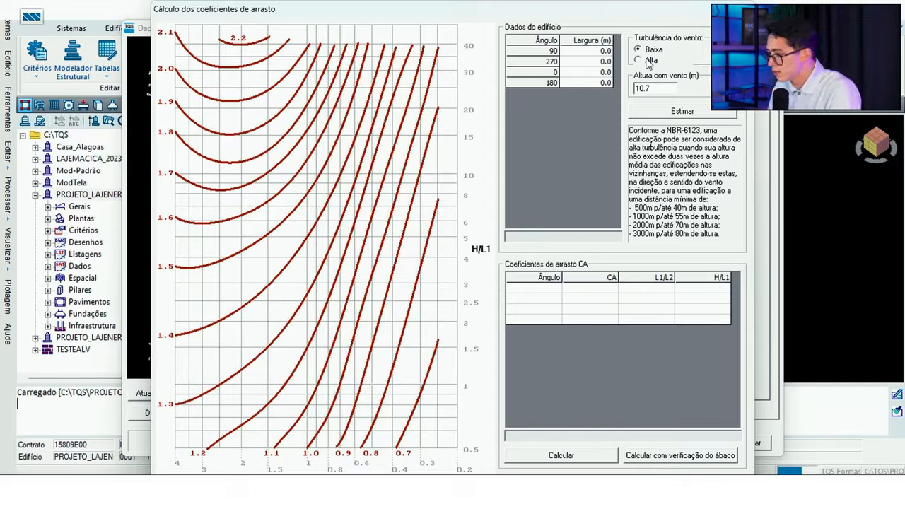
click(648, 62)
click(649, 51)
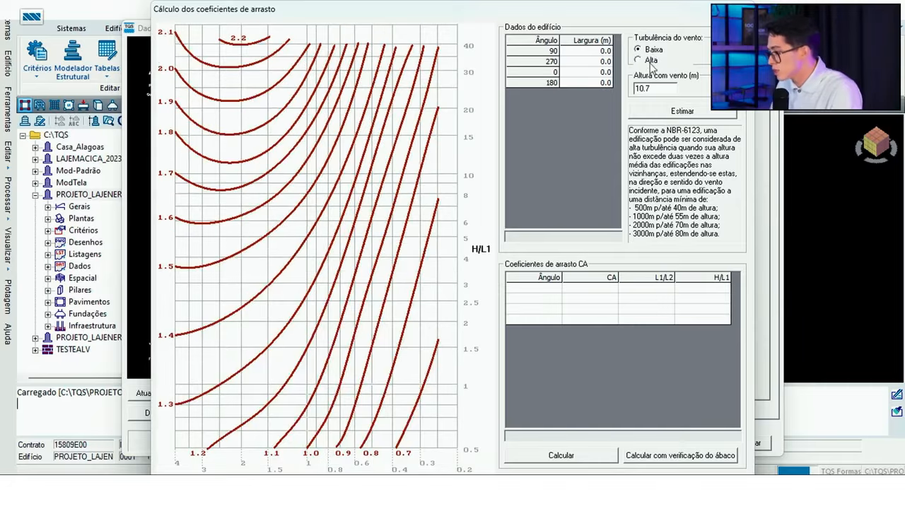
click(641, 60)
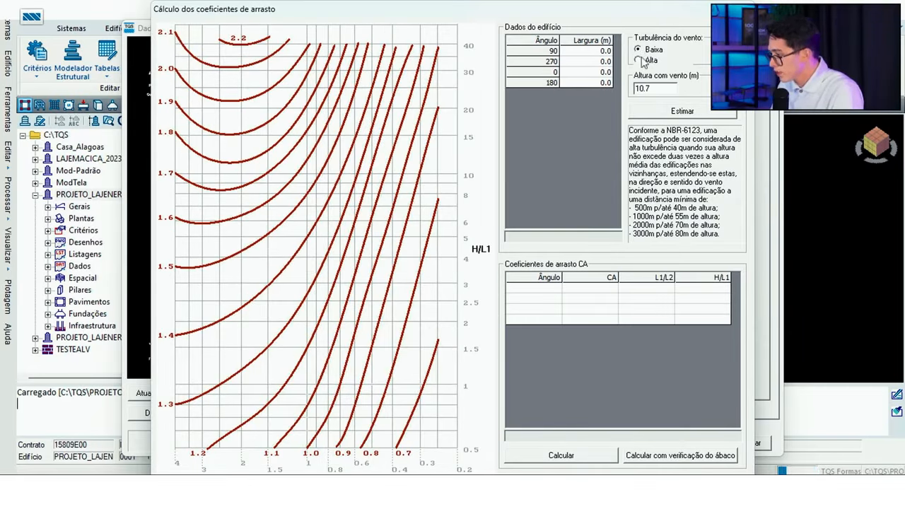
- Estimate the building widths and wind height, and calculate the drag coefficients under low and high turbulence without applying them
click(684, 113)
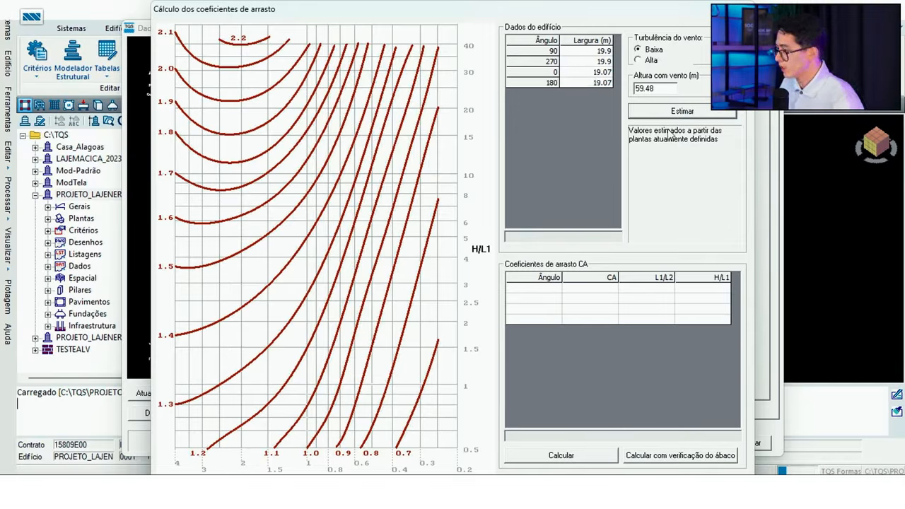
click(572, 456)
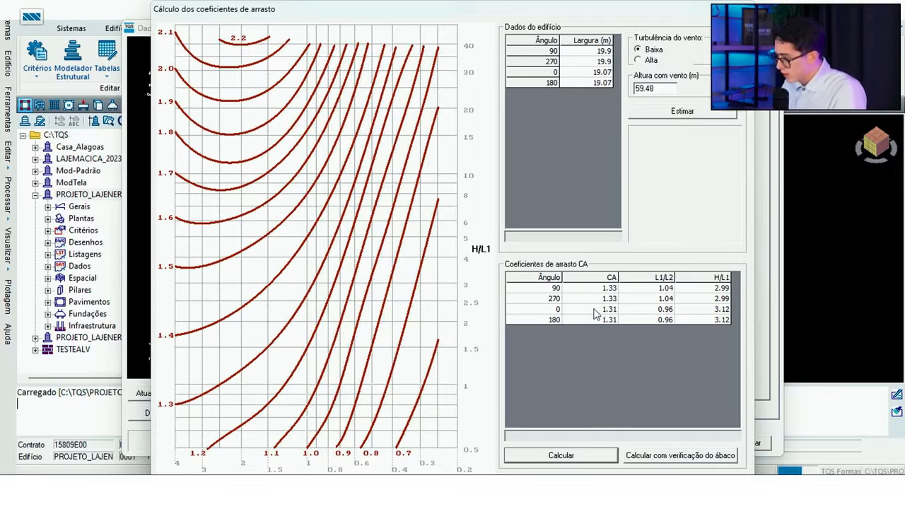
click(638, 60)
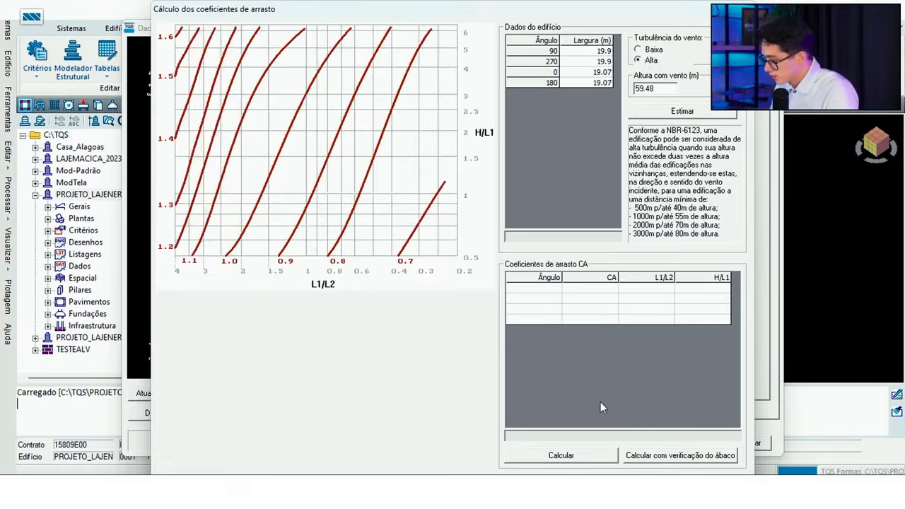
click(586, 453)
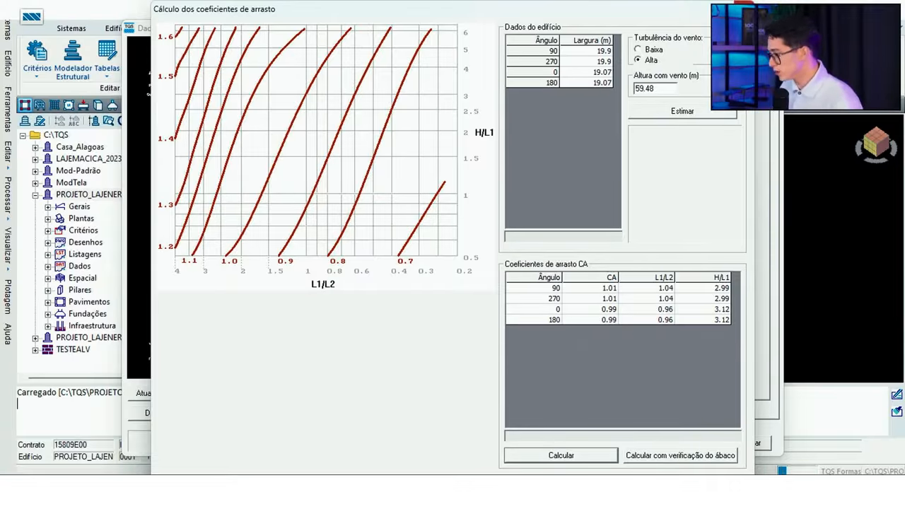
click(744, 7)
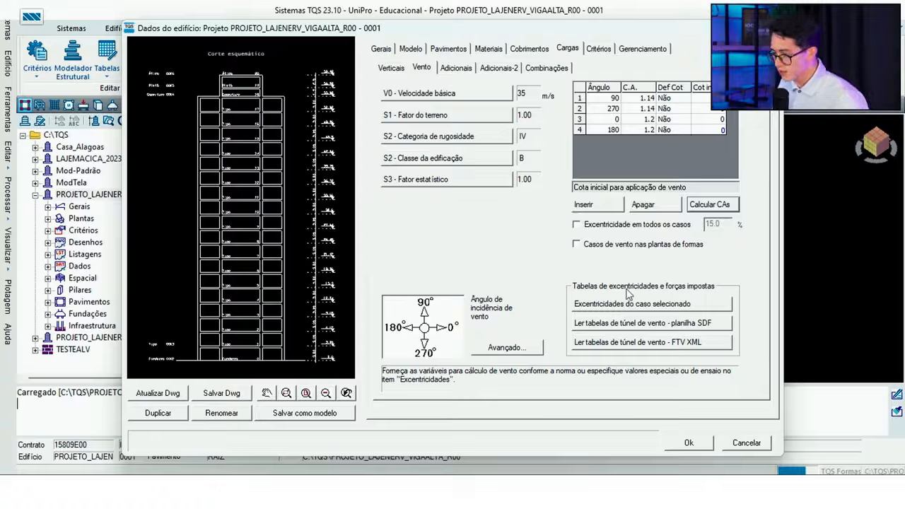
- Open the SDF wind tunnel table import and assign MGT1_TQS_CONFIG_I_FX_R00-R00 from GERAIS\Tunel de Vento\Recebido as the Fx forces file
click(668, 323)
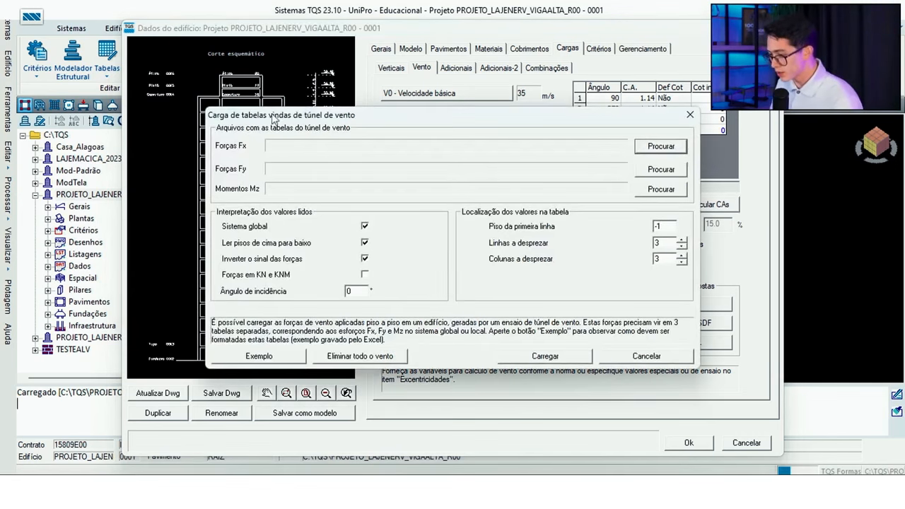
click(658, 149)
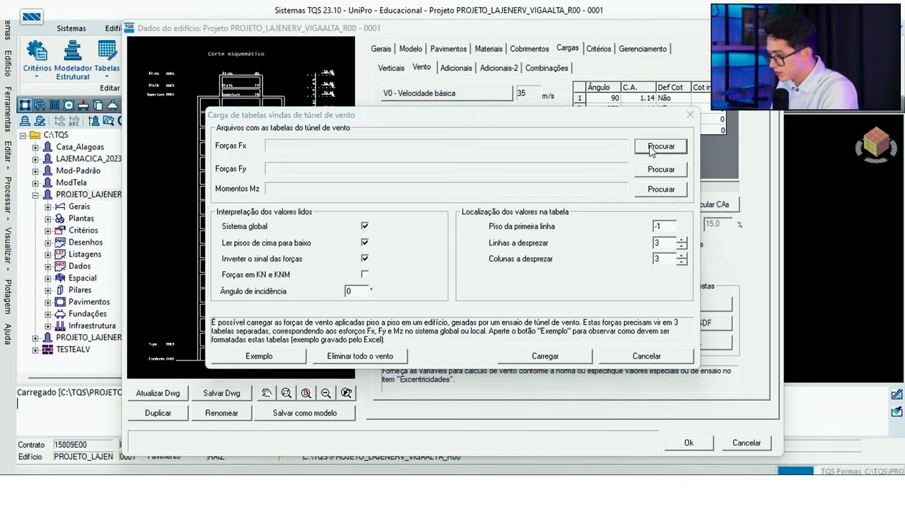
click(345, 158)
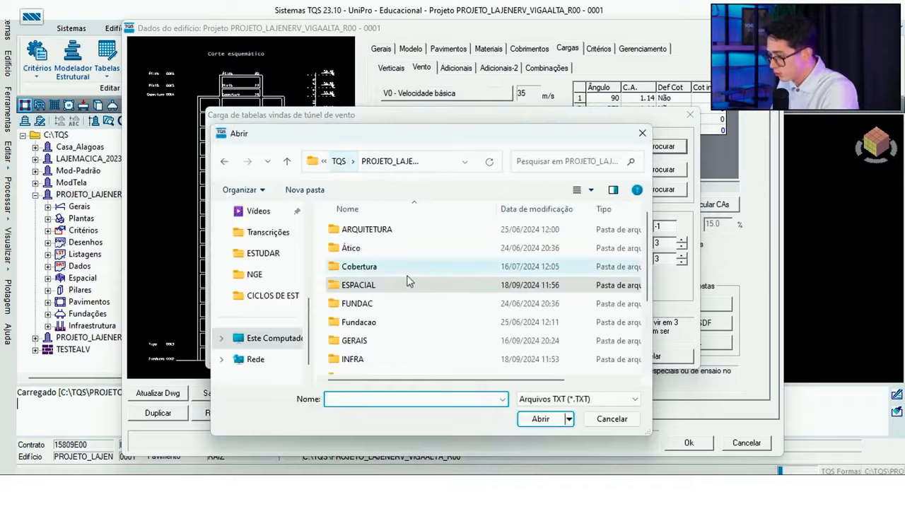
scroll(403, 286, down, 2)
click(364, 239)
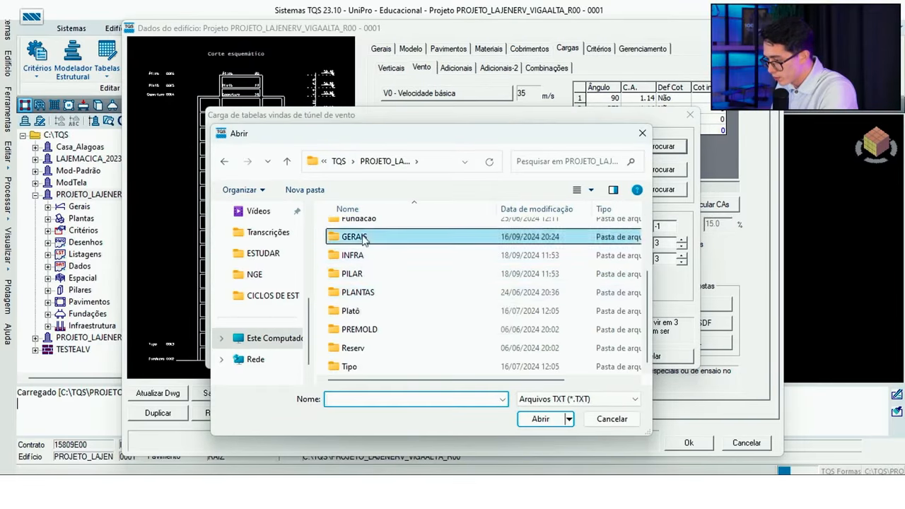
double_click(365, 238)
double_click(381, 233)
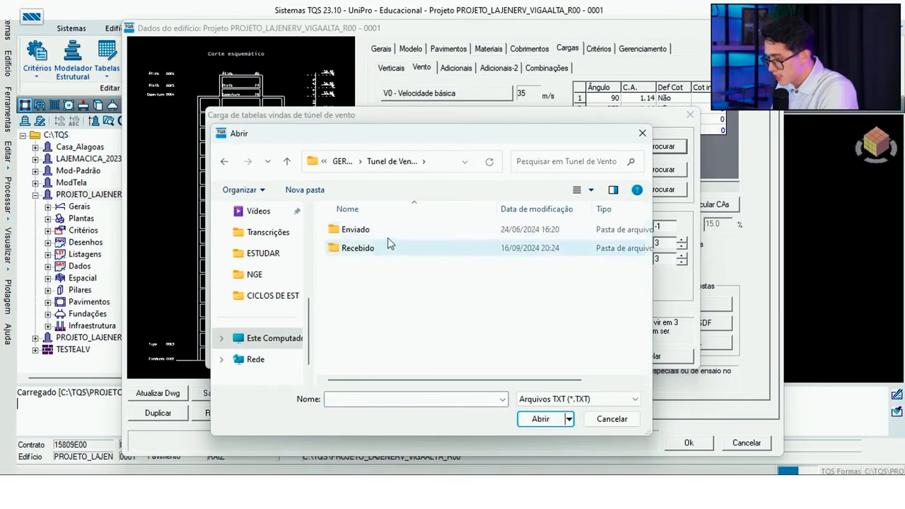
double_click(389, 246)
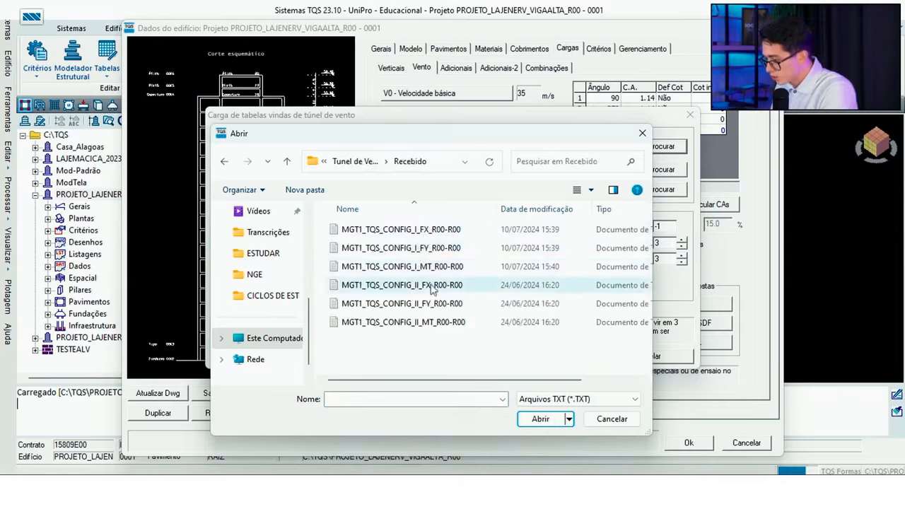
drag(394, 132, 633, 97)
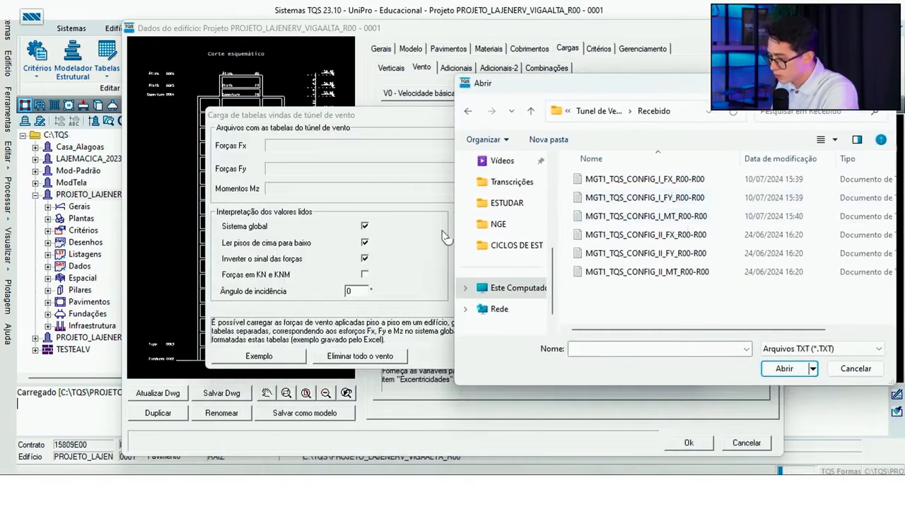
click(655, 187)
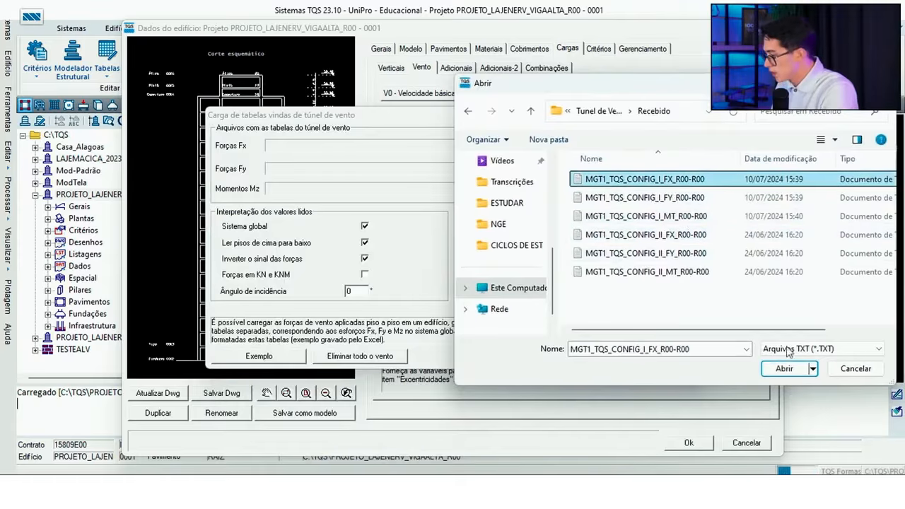
click(791, 372)
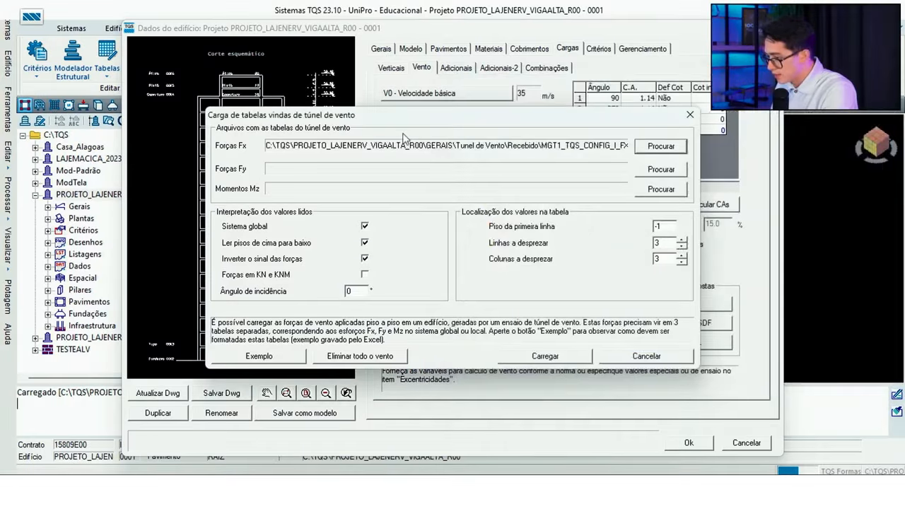
- Assign MGT1_TQS_CONFIG_I_FY_R00-R00 as the Fy forces file and MGT1_TQS_CONFIG_I_MT_R00-R00 as the Mz moments file
click(661, 169)
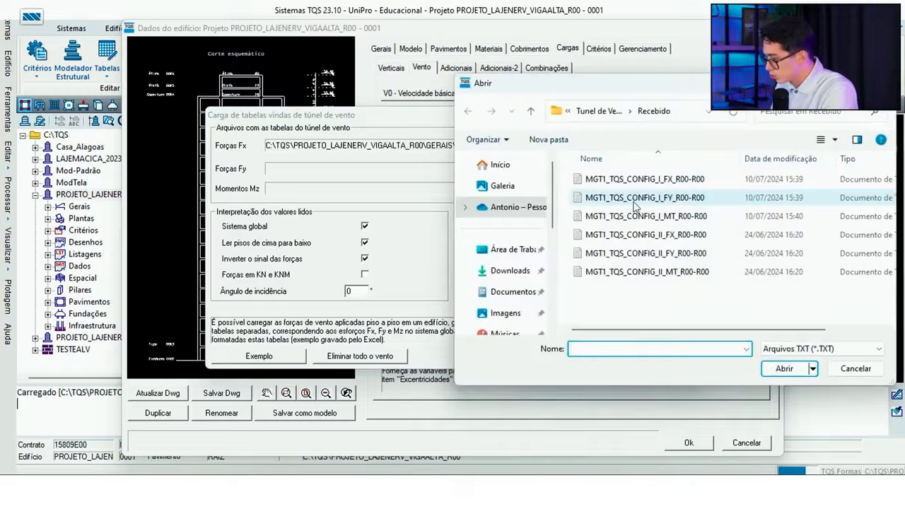
click(632, 201)
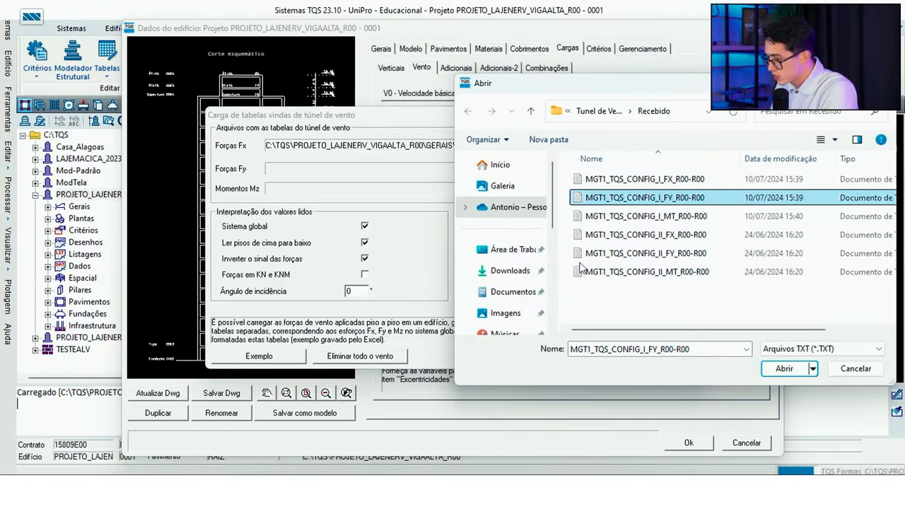
click(785, 370)
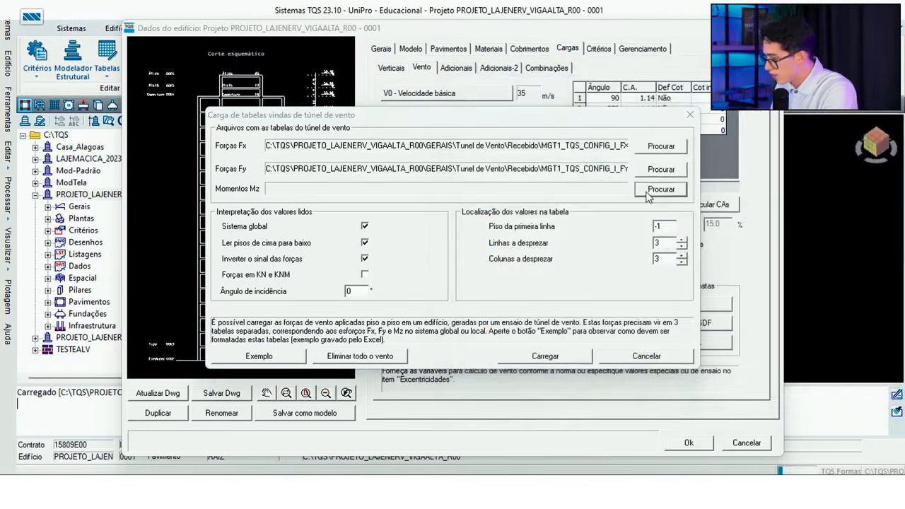
click(650, 194)
click(636, 216)
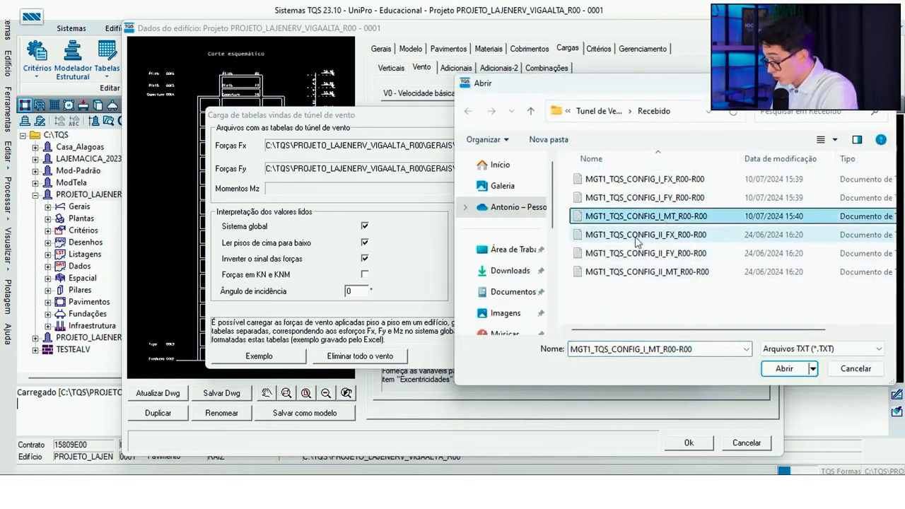
click(785, 368)
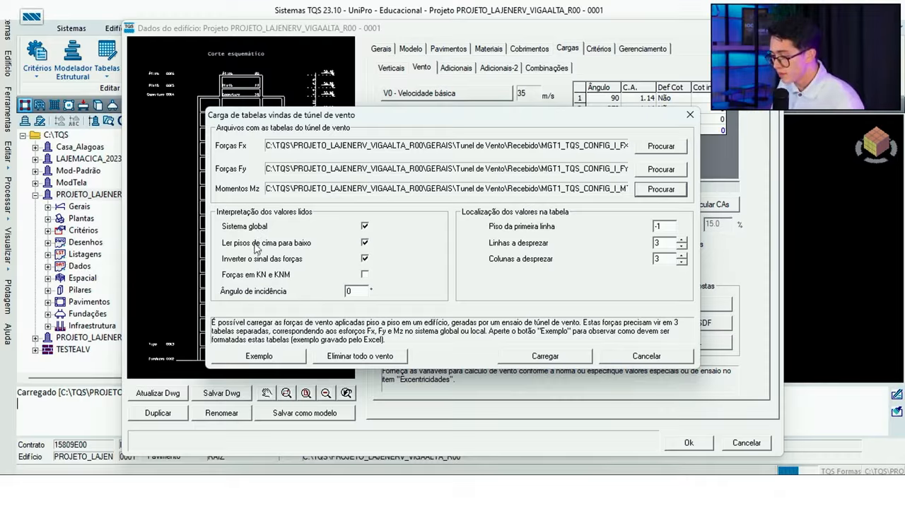
- Examine the import options for floor reading order, floor of the first table line, and lines and columns to disregard
click(255, 244)
click(266, 244)
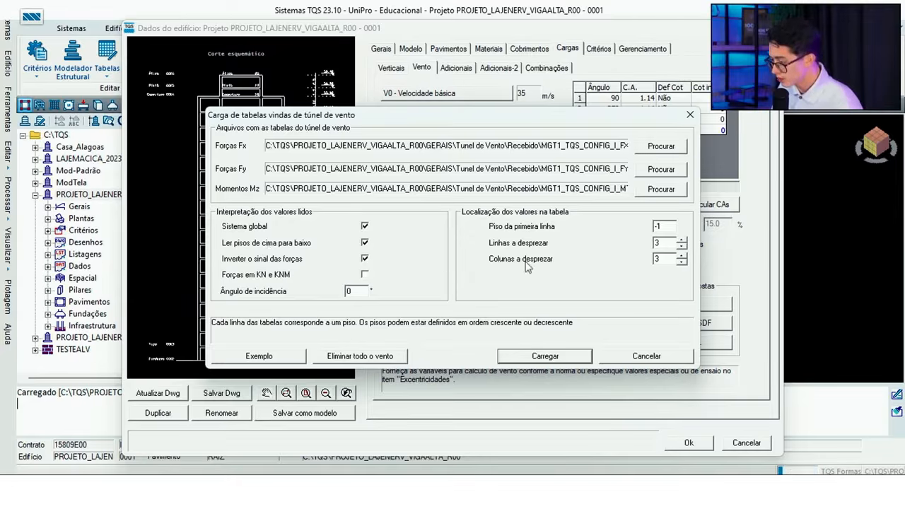
click(658, 226)
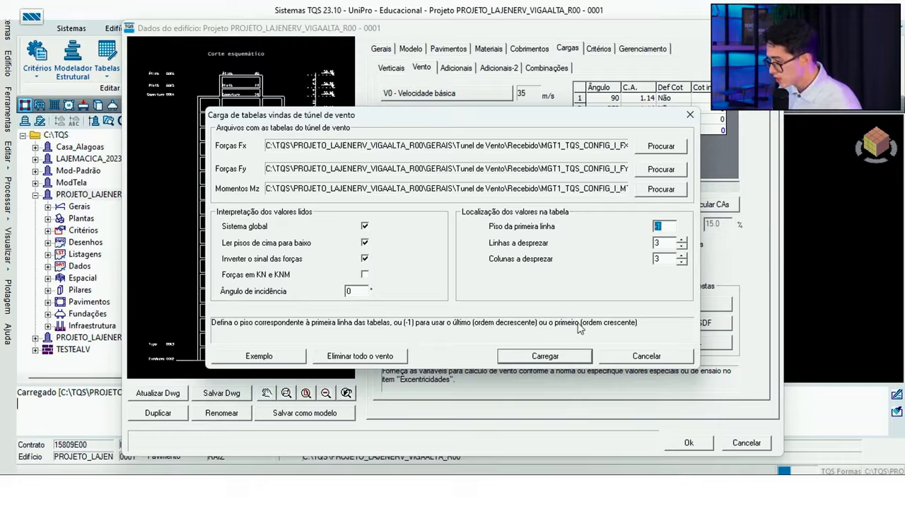
click(364, 243)
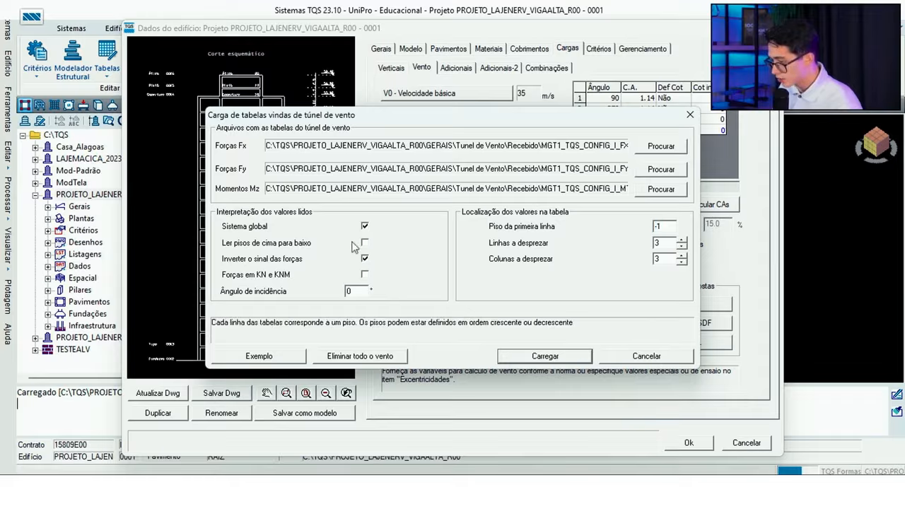
double_click(663, 227)
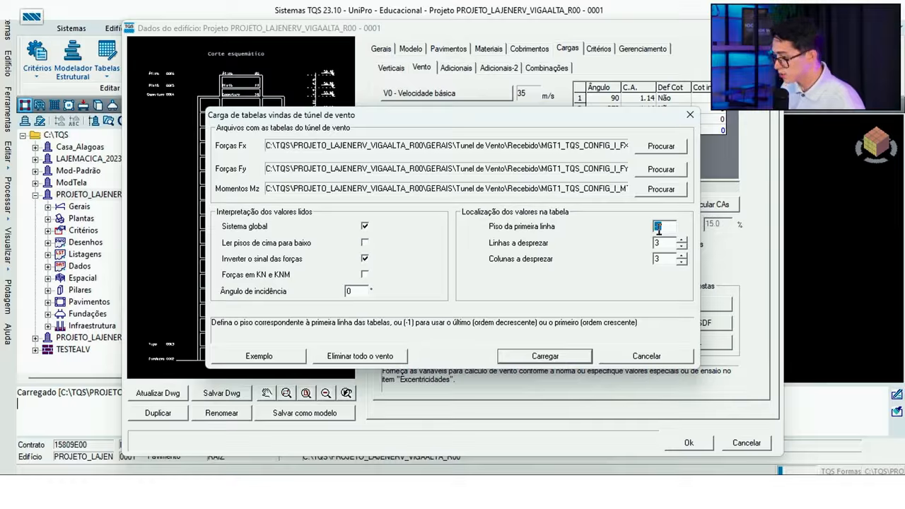
click(365, 243)
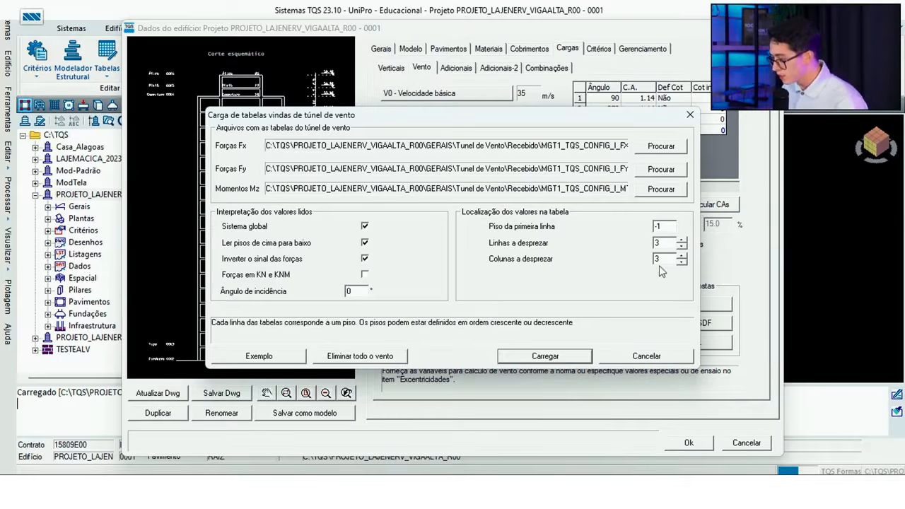
click(666, 227)
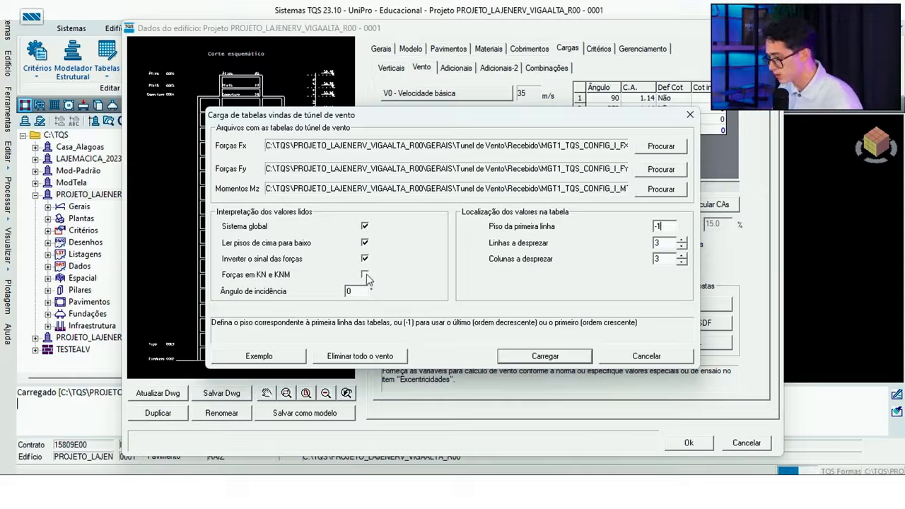
click(665, 244)
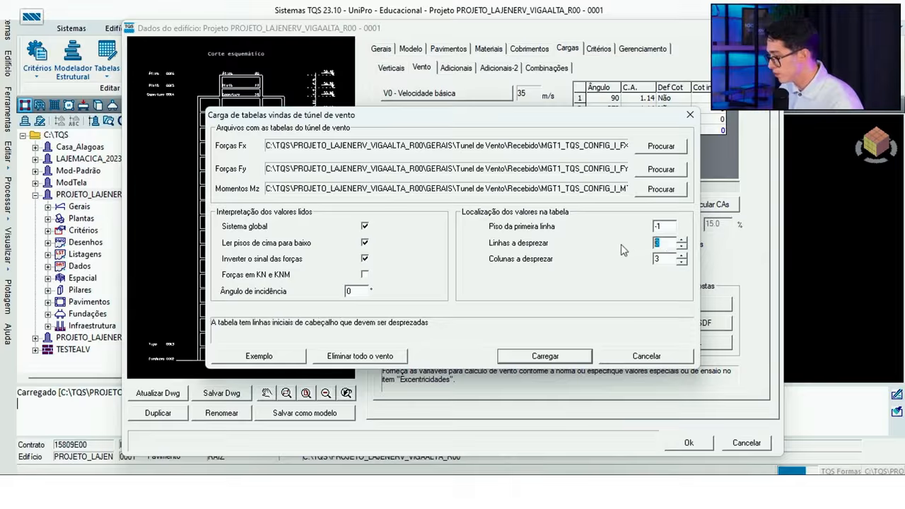
double_click(659, 244)
double_click(663, 259)
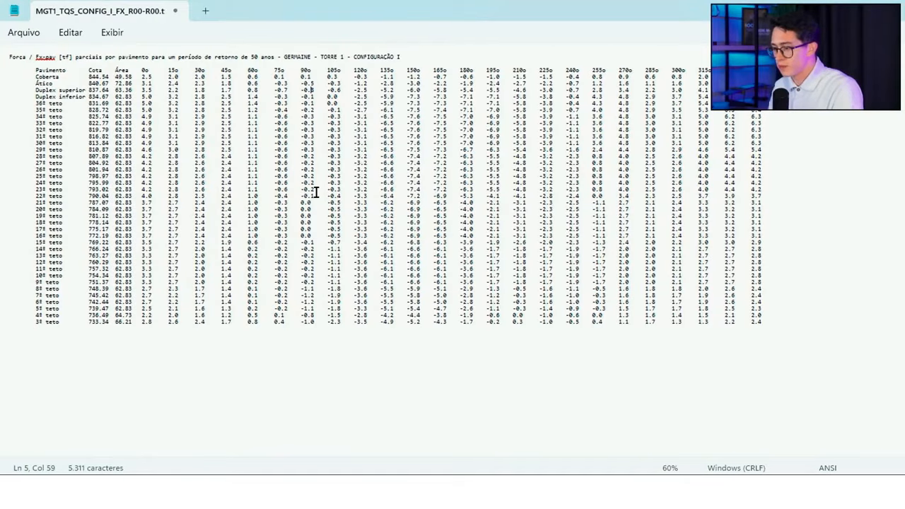
- Examine the floor column, the first force value at 0° and the extent of the data in the Fx text file
drag(36, 71, 66, 335)
click(51, 249)
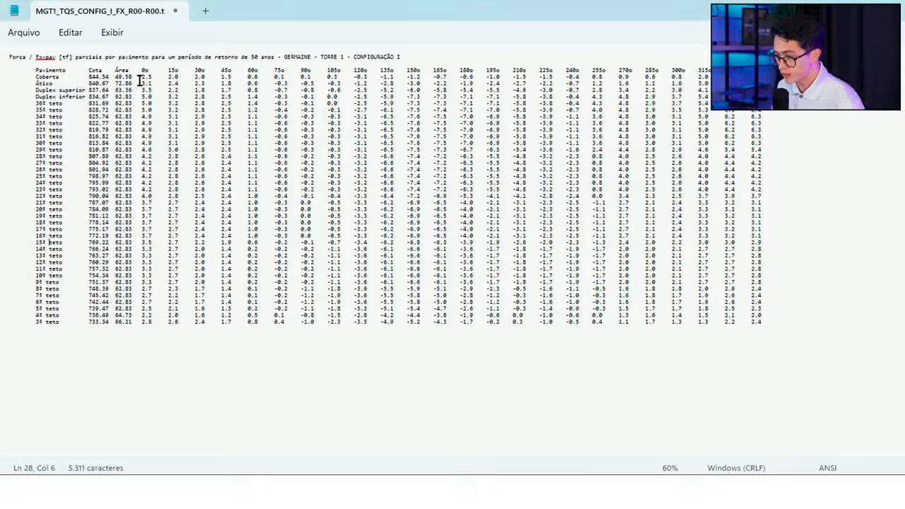
mouse_move(144, 79)
mouse_down()
mouse_move(162, 90)
mouse_move(151, 78)
mouse_up()
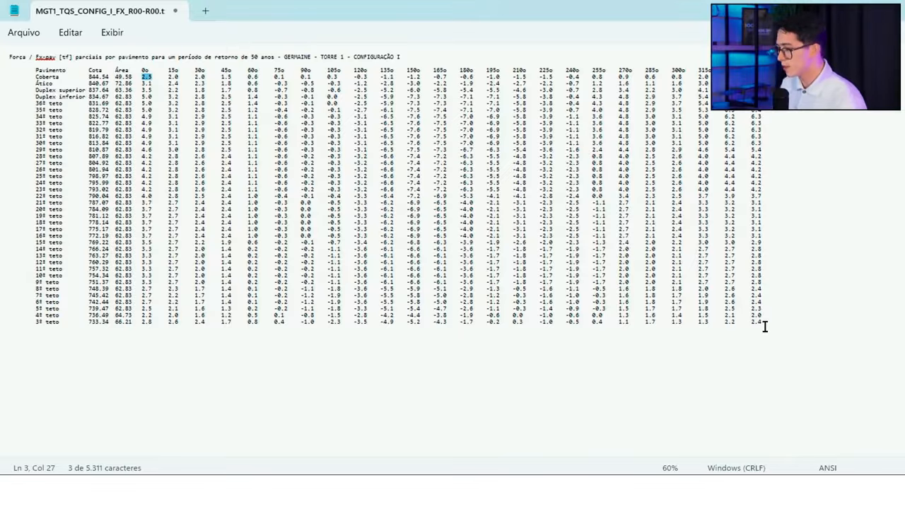
click(512, 203)
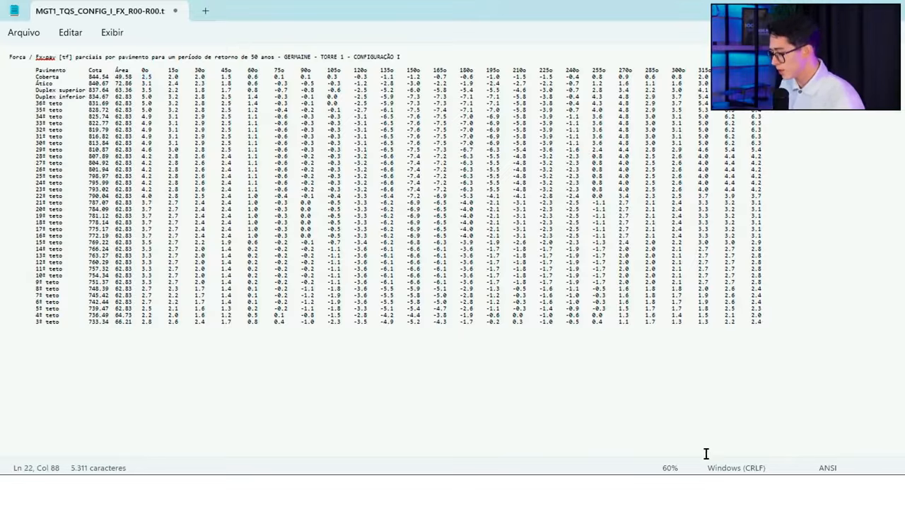
- Return to TQS, set the lines to disregard to 2, and preview the loaded Fx force table without confirming it
key(alt+Tab)
click(660, 243)
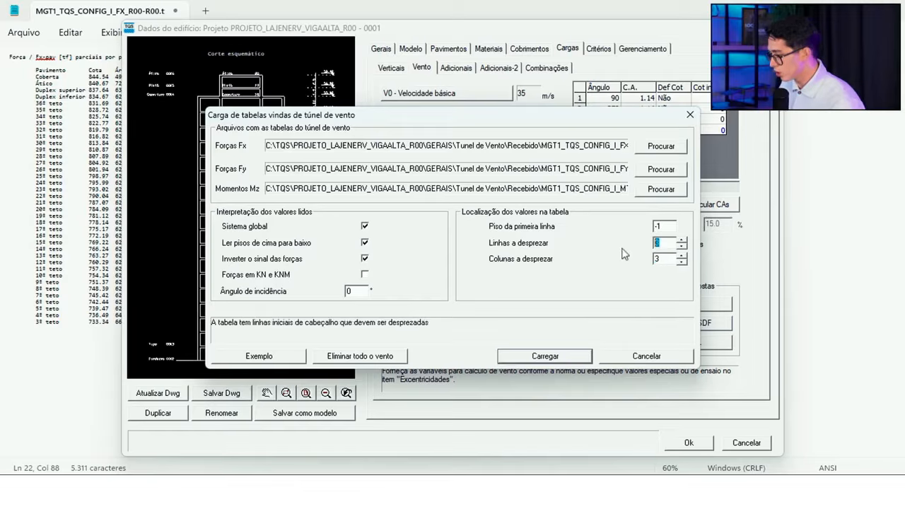
text(2)
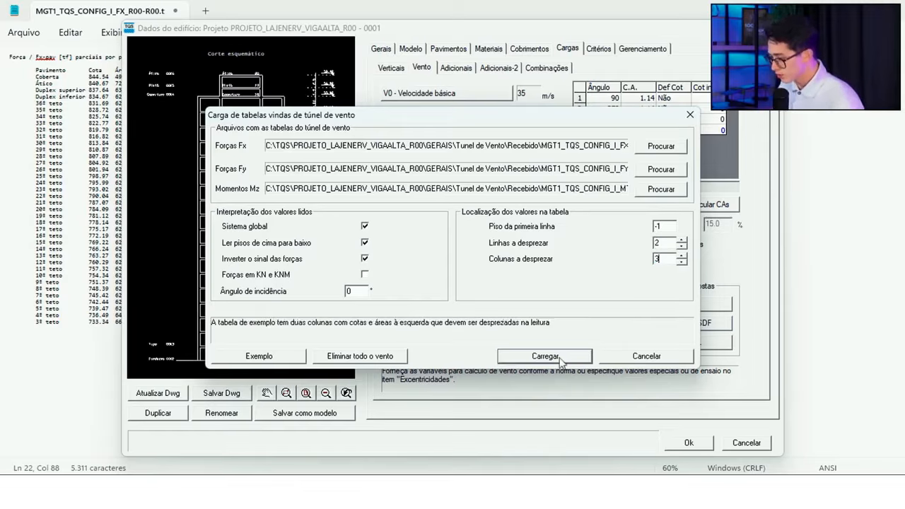
click(558, 359)
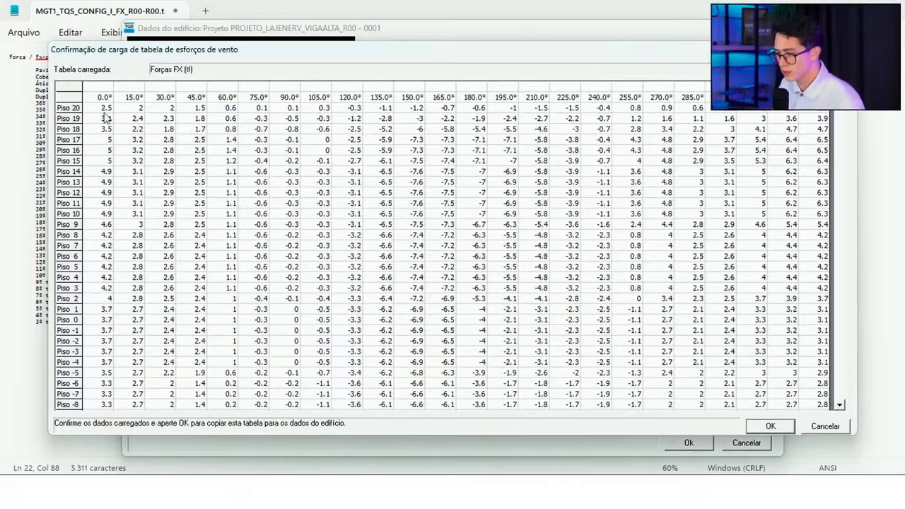
mouse_move(840, 100)
mouse_down()
mouse_move(853, 152)
mouse_move(846, 343)
mouse_move(825, 194)
mouse_move(828, 88)
mouse_up()
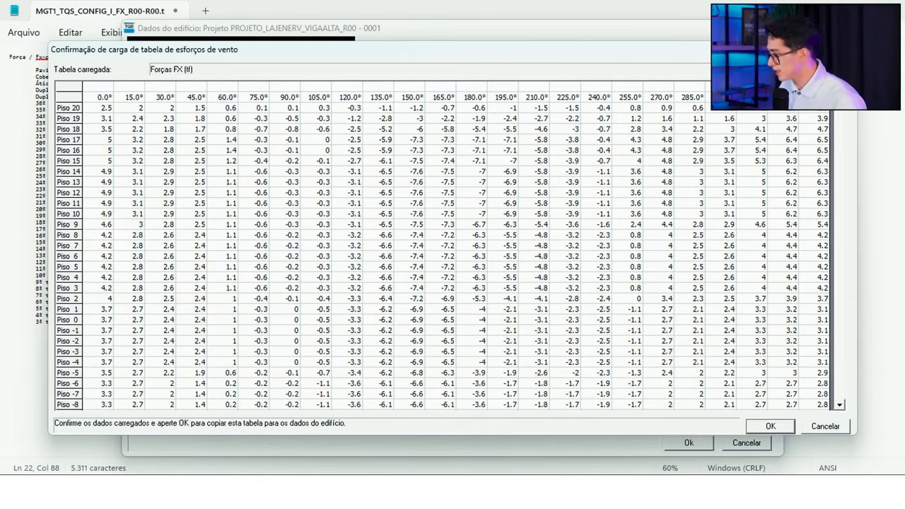
click(846, 49)
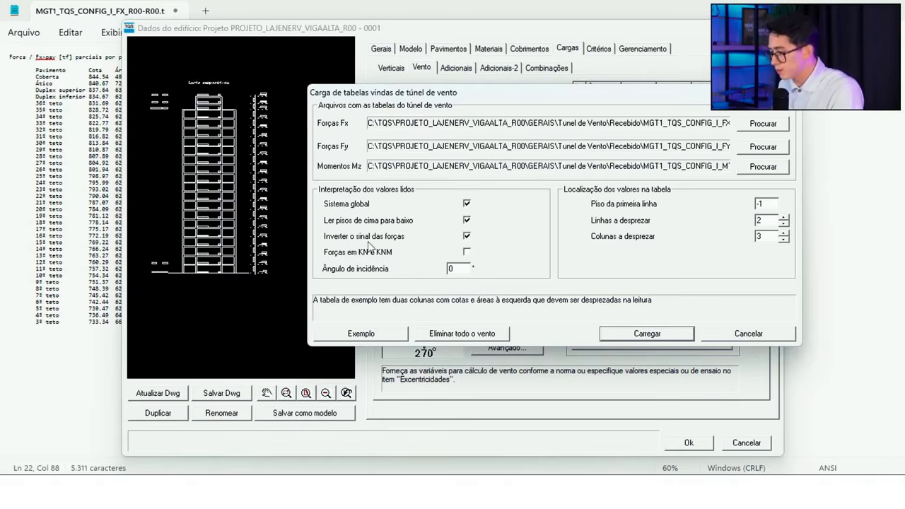
- Try 21 as the floor of the first table line and preview the loaded Fx force table without confirming it
click(761, 204)
text(21)
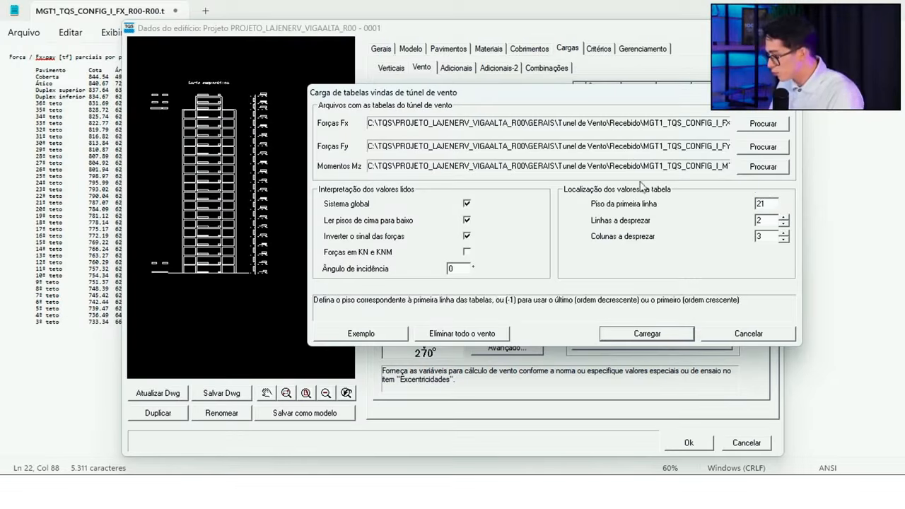
click(649, 332)
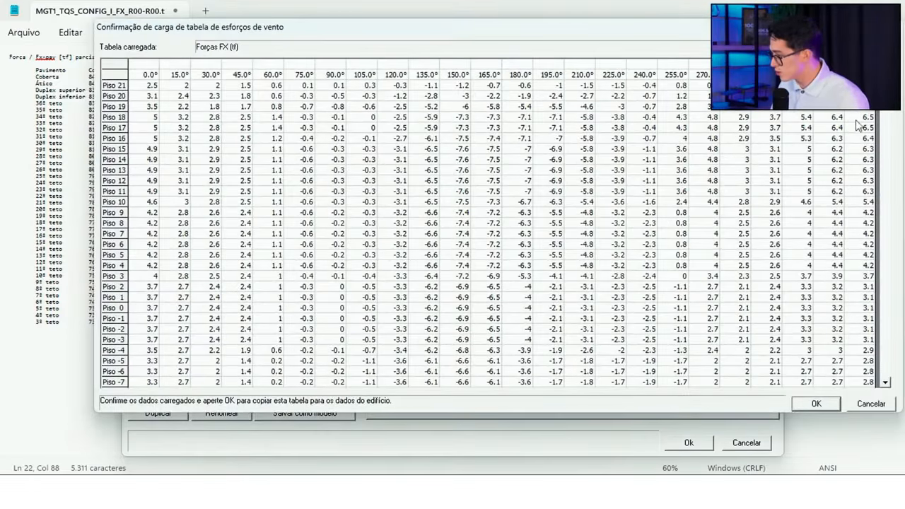
click(890, 27)
- Set the floor of the first line to -1 and the lines to disregard to 21, and load the tables for preview
drag(773, 203, 738, 199)
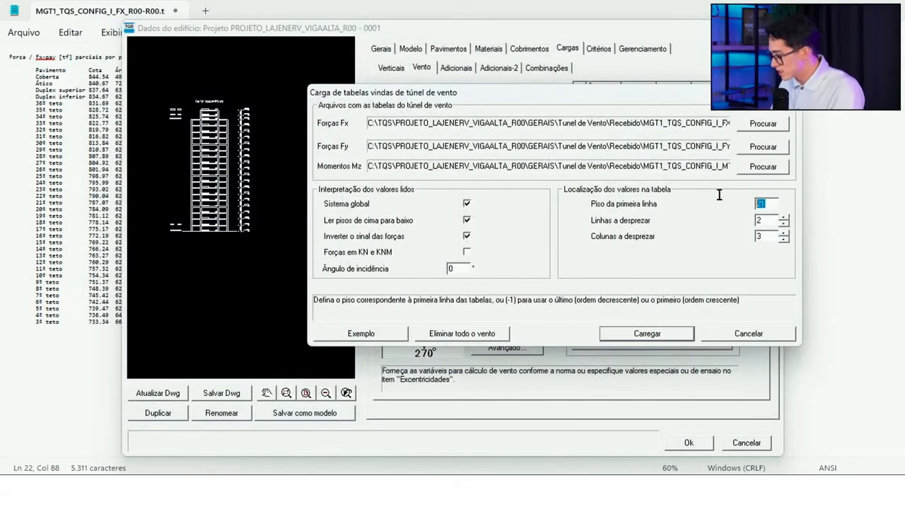
text(-1)
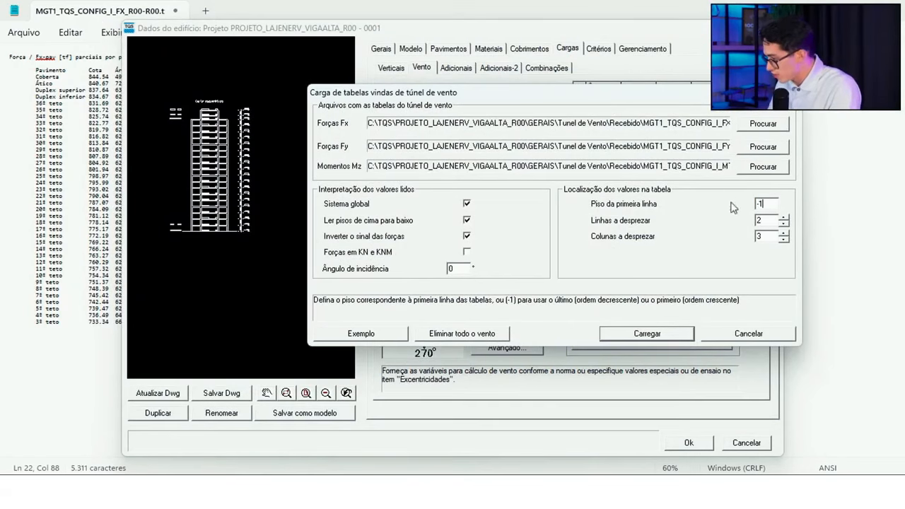
click(764, 221)
text(1)
click(654, 335)
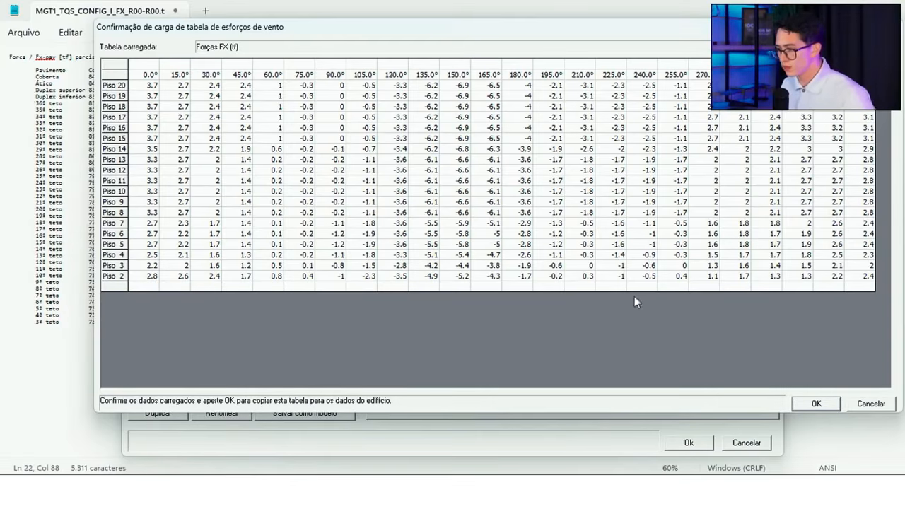
- Confirm the loaded FX force, FY force and MZ moment tables to copy them into the building data
click(817, 403)
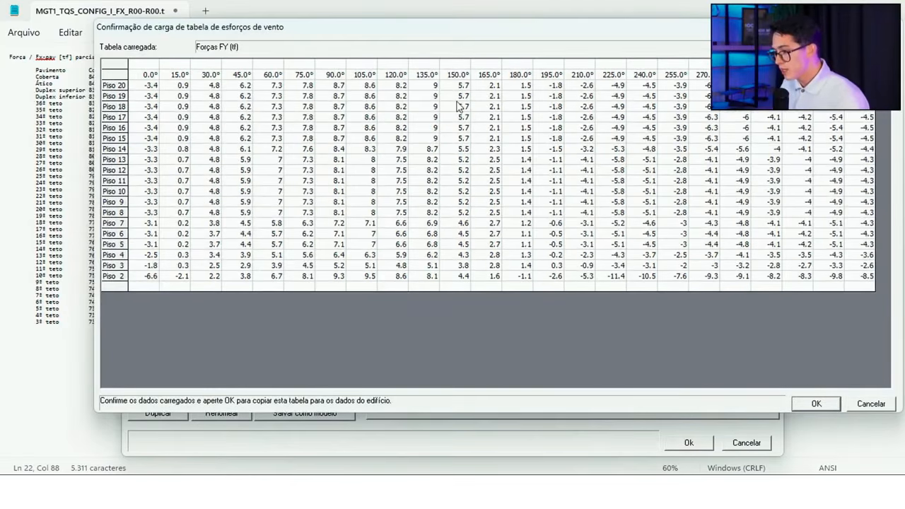
click(819, 403)
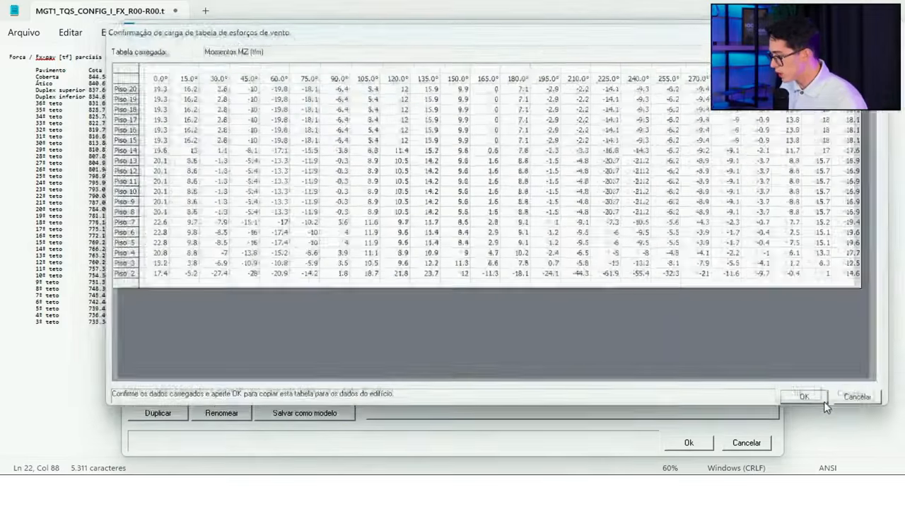
click(804, 397)
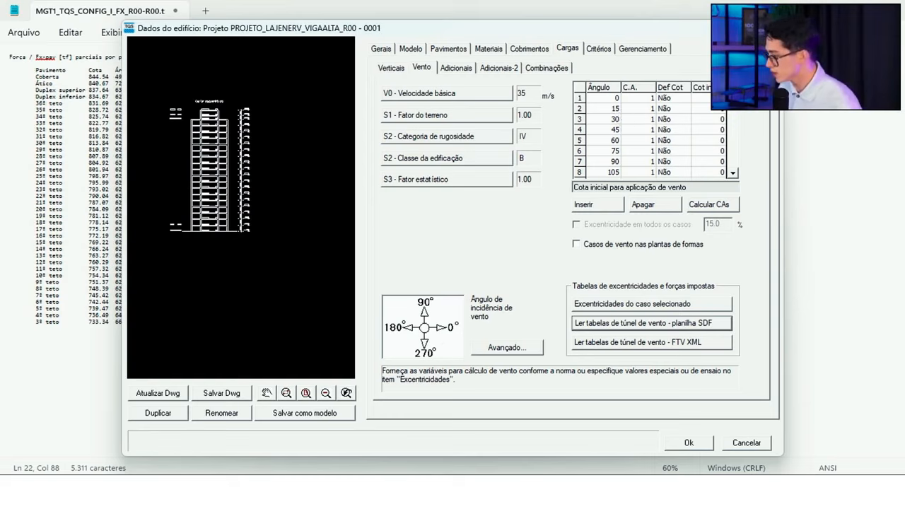
- Compare the angles of the wind cases with the angle columns in the Fx text file
mouse_move(732, 113)
mouse_down()
mouse_move(734, 167)
mouse_move(719, 118)
mouse_up()
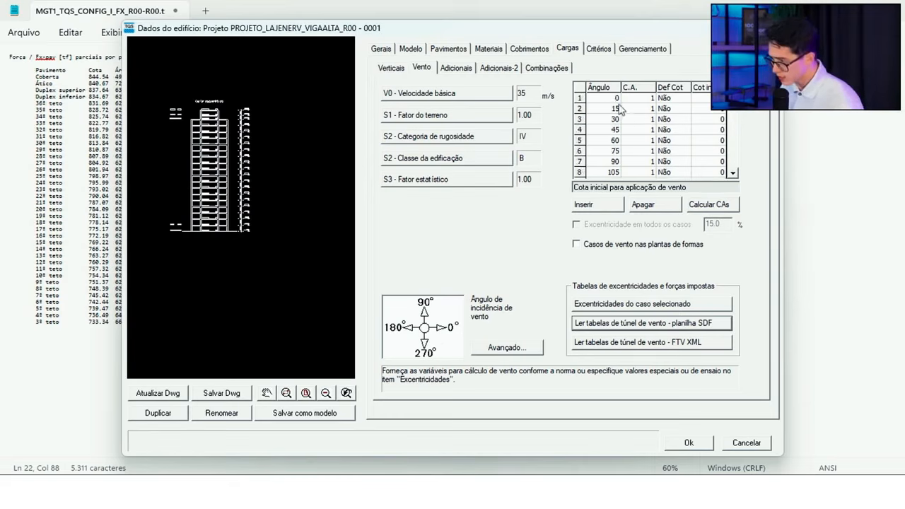
click(78, 74)
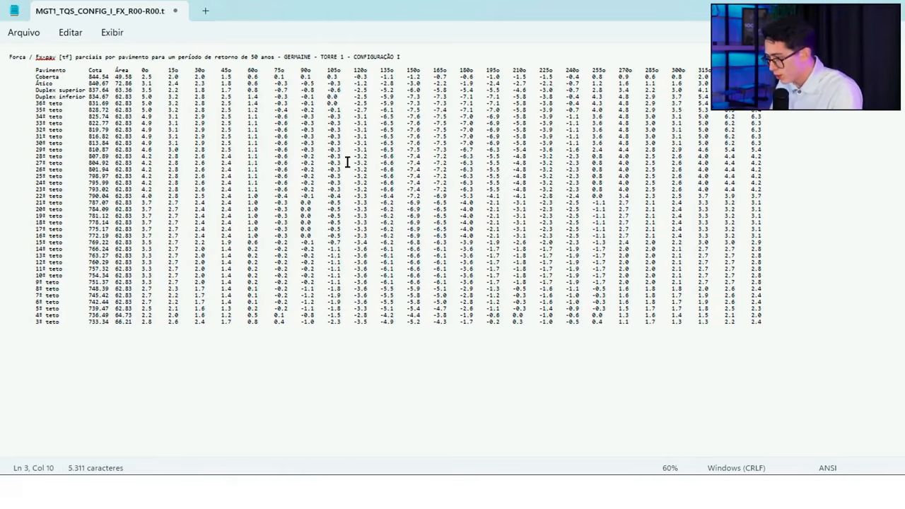
click(625, 492)
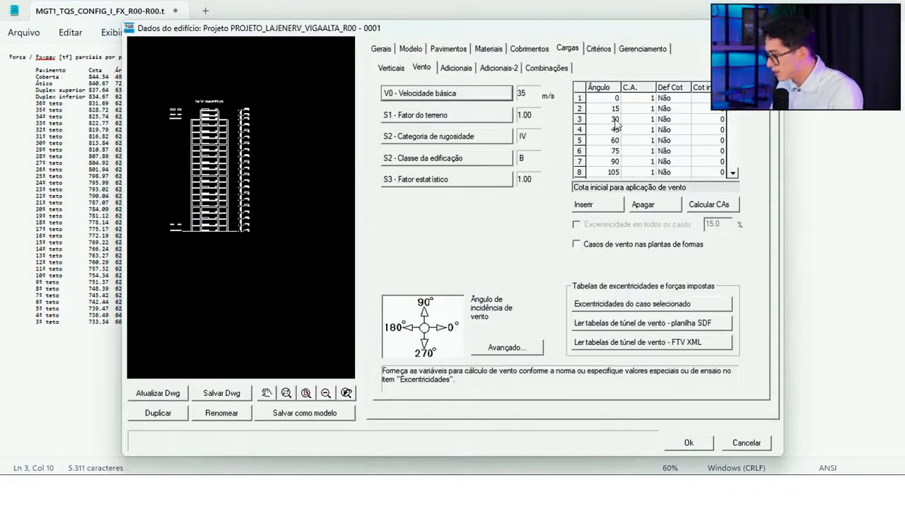
mouse_move(734, 105)
mouse_down()
mouse_move(734, 169)
mouse_move(734, 101)
mouse_up()
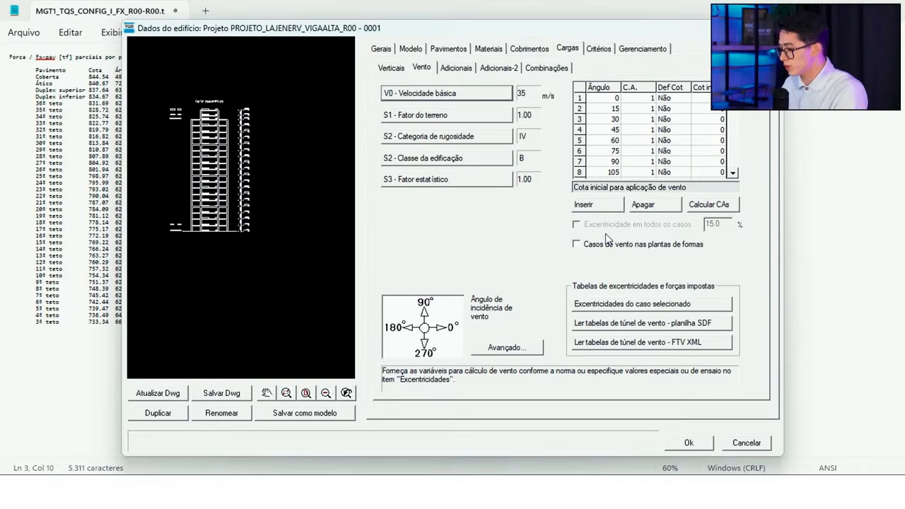
- Save the building data with the imported wind tables and accept the regeneration of the spatial frame loads
click(689, 443)
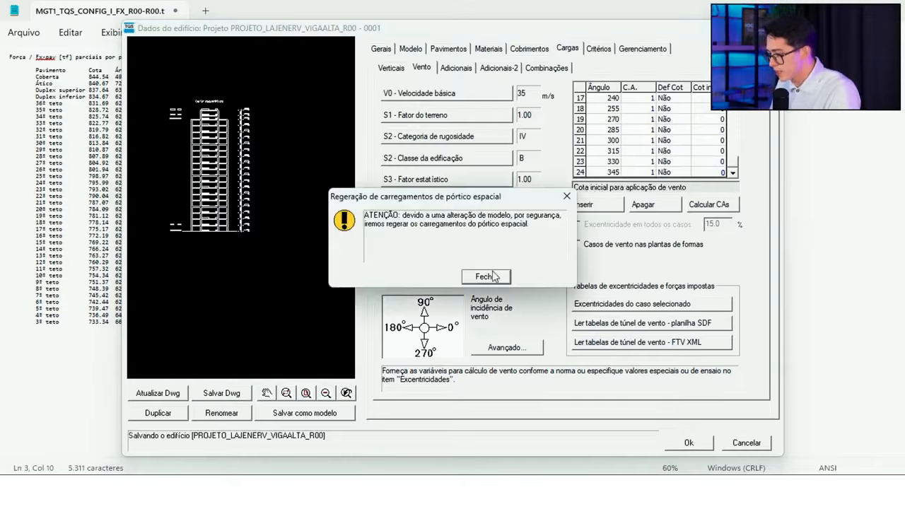
click(495, 277)
click(687, 445)
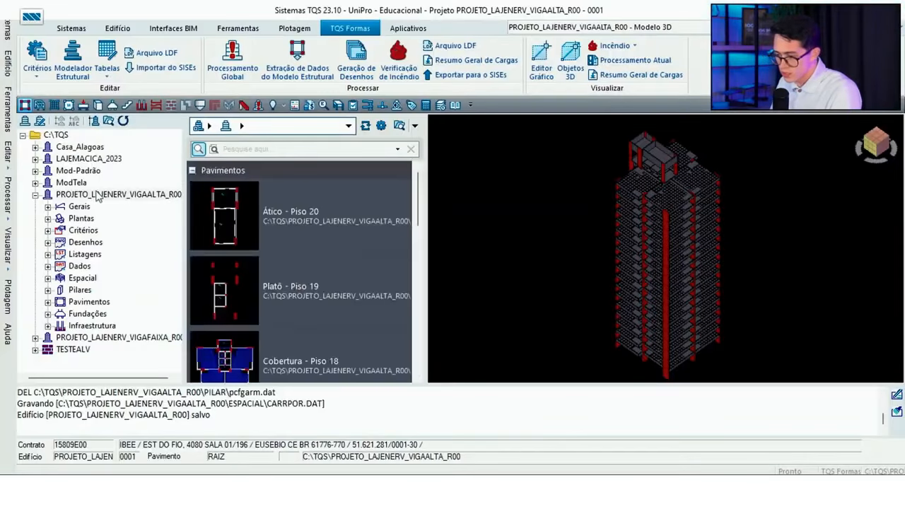
- Set up the global processing of PROJETO_LAJENERV_VIGAALTA_R00 for forces only, with parallel processing of columns turned off
click(99, 195)
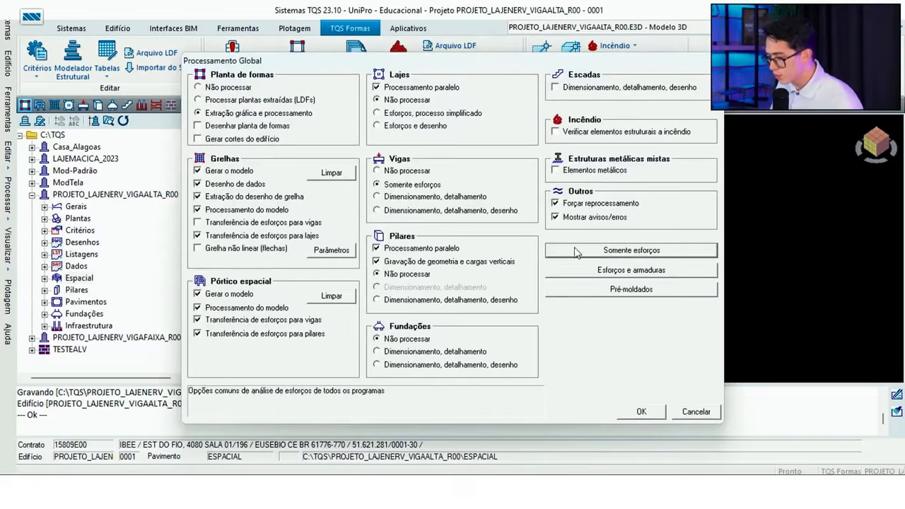
click(414, 250)
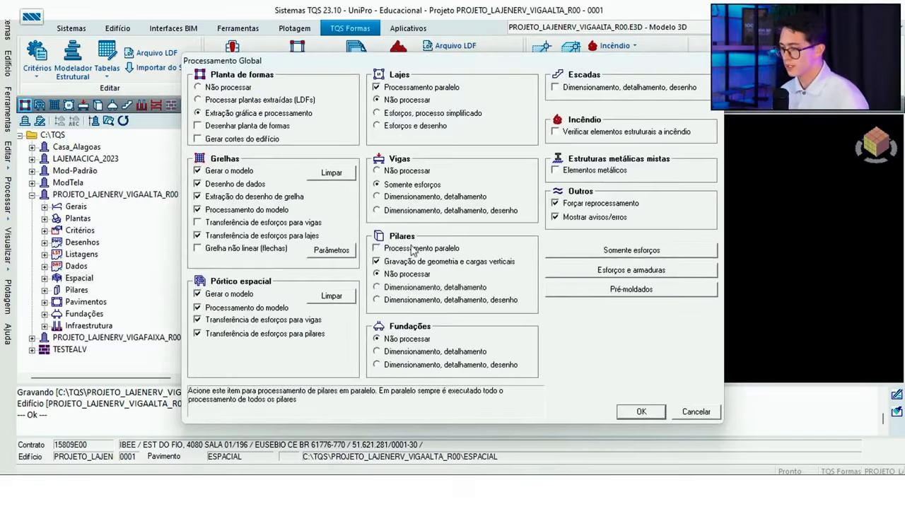